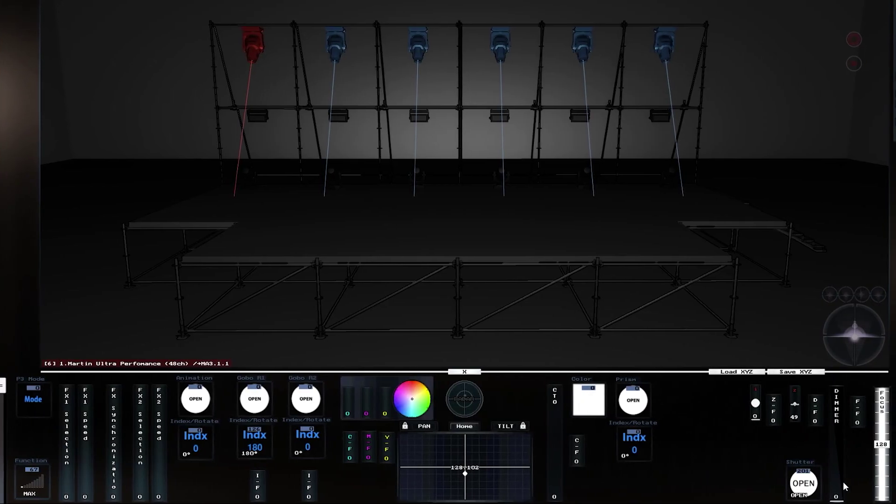
left_click_drag(834, 495, 796, 404)
mouse_move(396, 396)
left_mouse_down()
mouse_move(388, 385)
mouse_move(398, 381)
left_mouse_up()
left_click(281, 398)
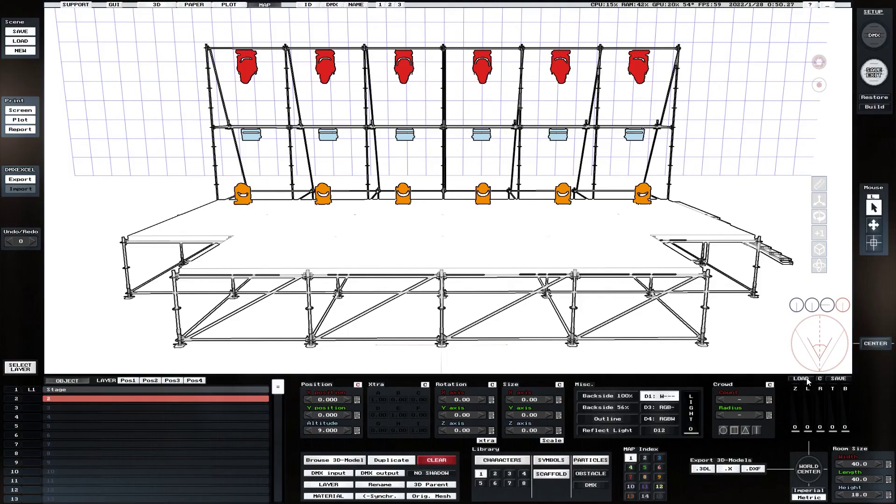
left_click_drag(821, 359, 828, 356)
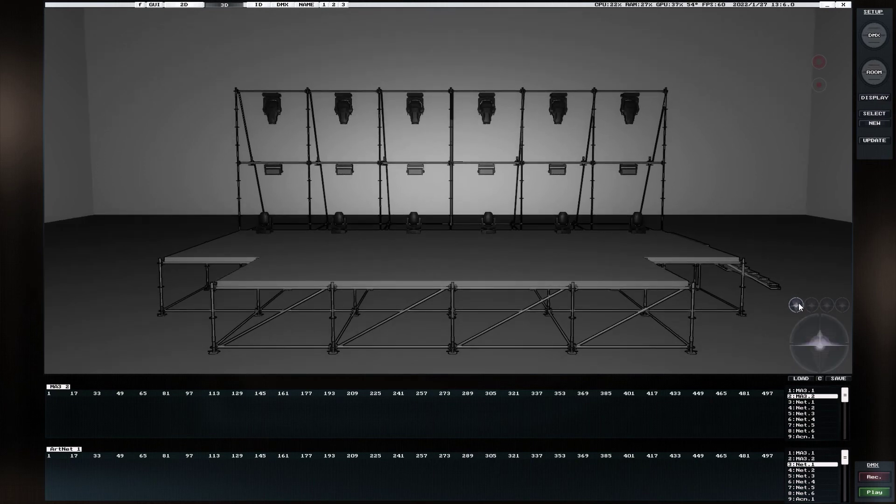
Step: Examine the stage model through the four preset camera views, including the perspective, front and top views
left_click(812, 306)
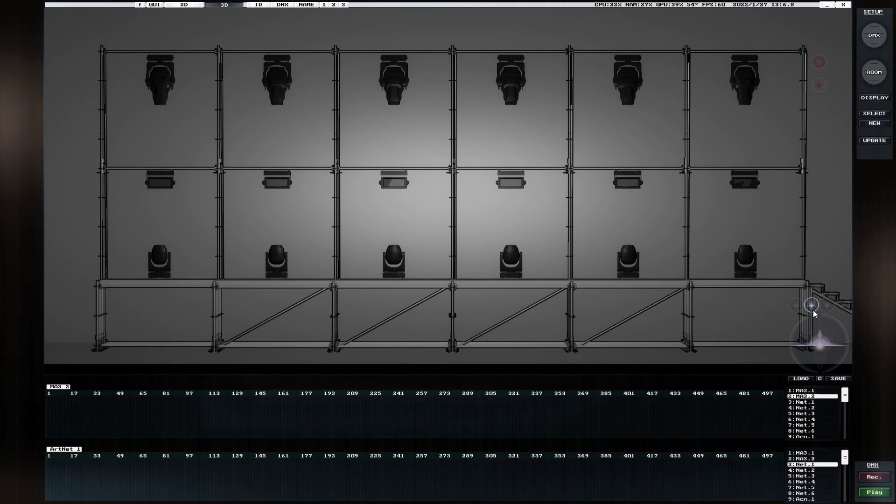
left_click_drag(815, 333, 815, 333)
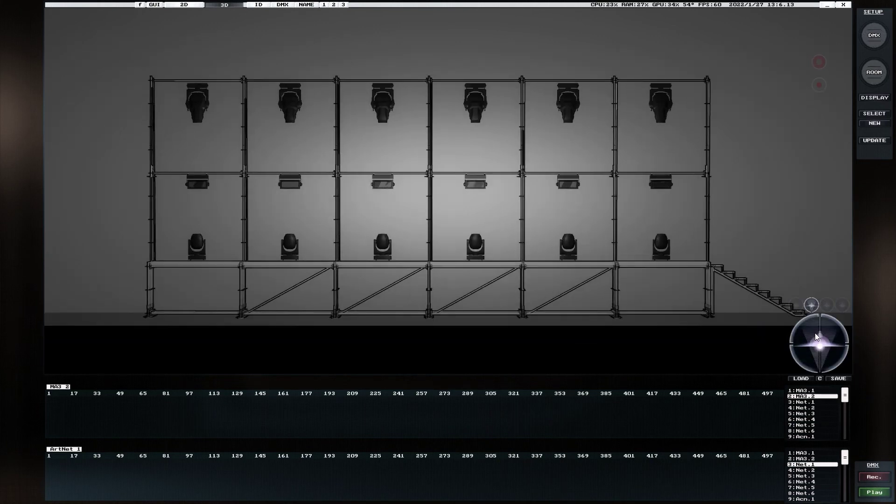
left_click(827, 306)
left_click_drag(821, 342, 822, 343)
left_click(843, 306)
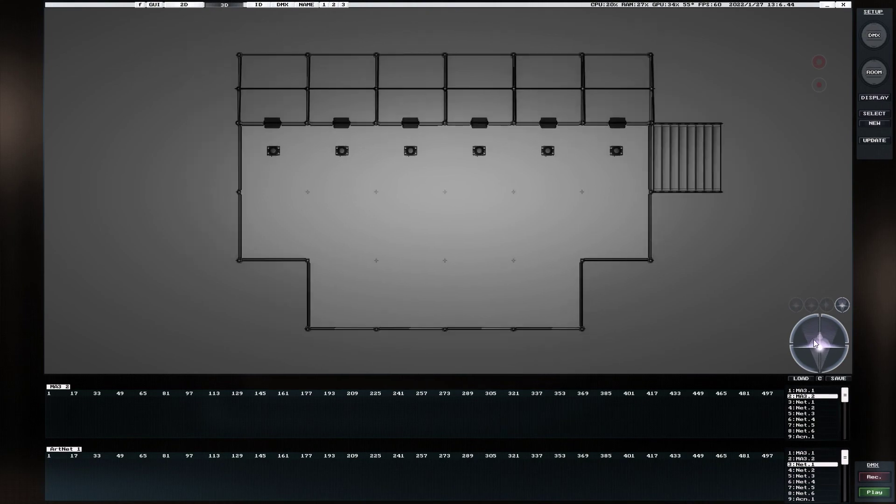
left_click(797, 305)
left_click(811, 306)
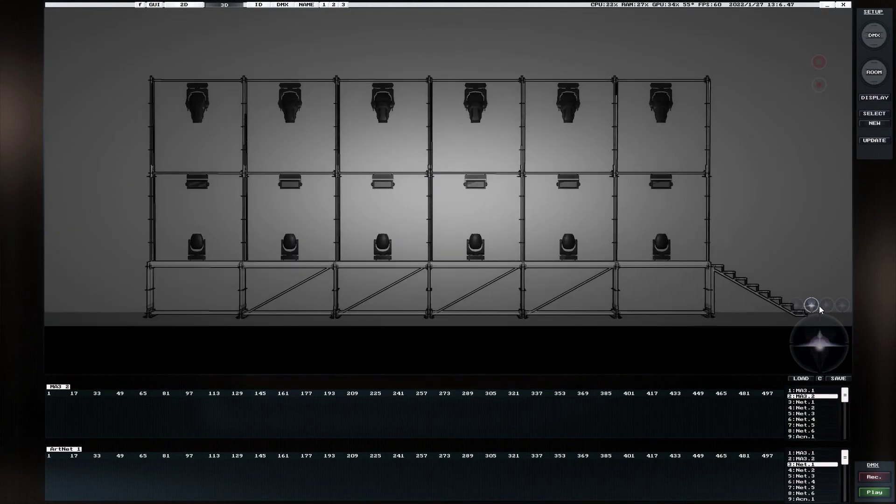
left_click(827, 306)
left_click(842, 306)
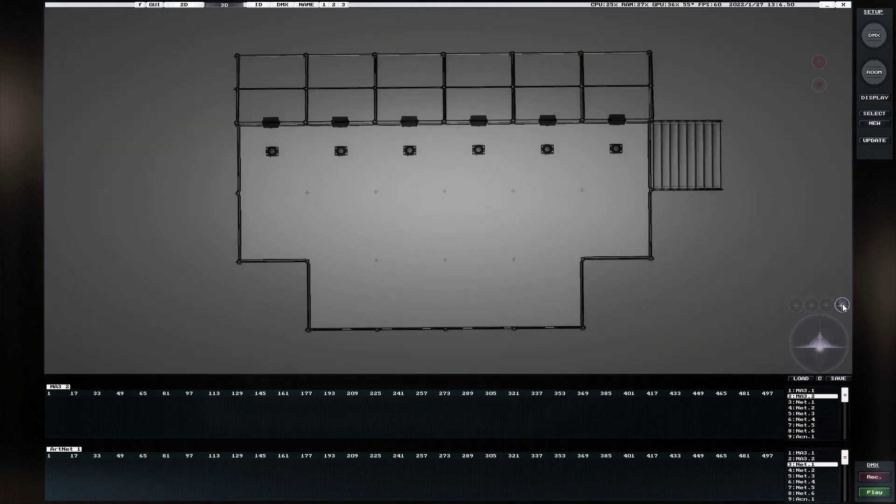
Step: Open the room setup, display the scene in Map mode and check the stage from the top and in perspective
left_click(874, 72)
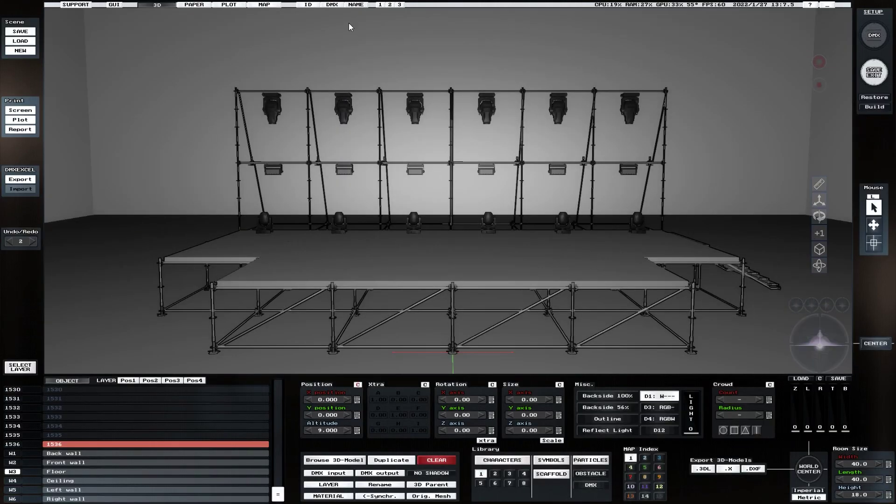
left_click(264, 5)
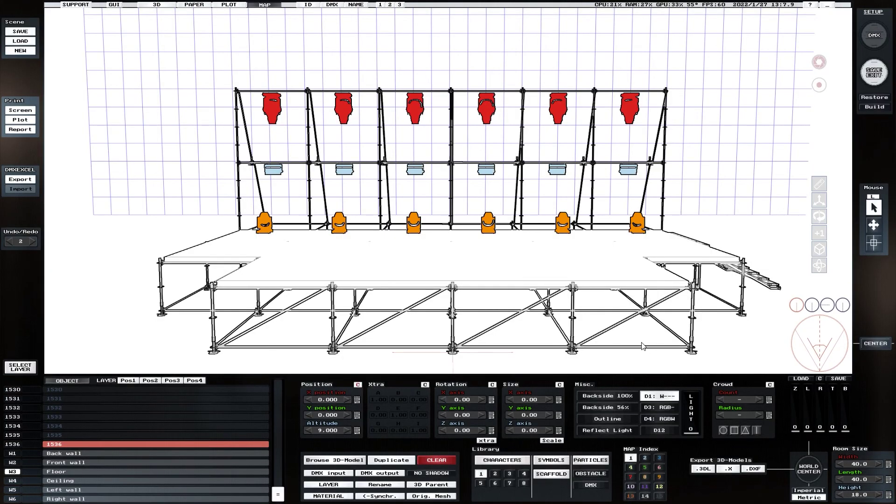
left_click(820, 63)
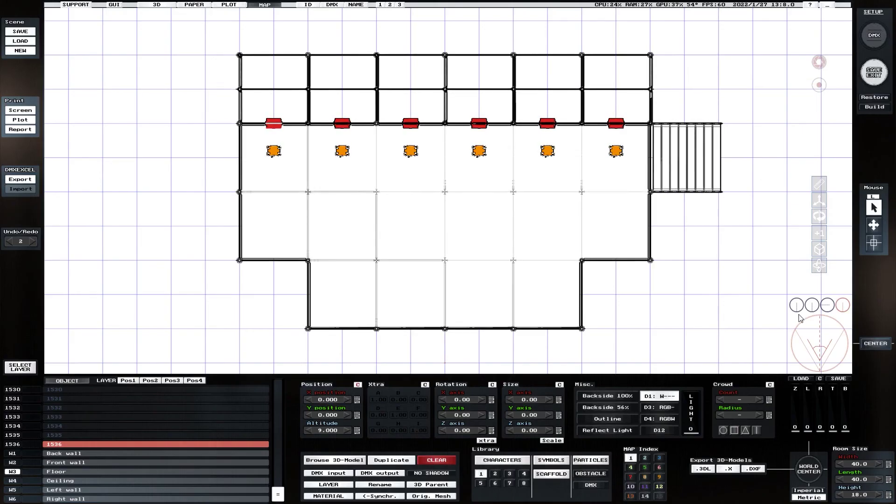
left_click(797, 306)
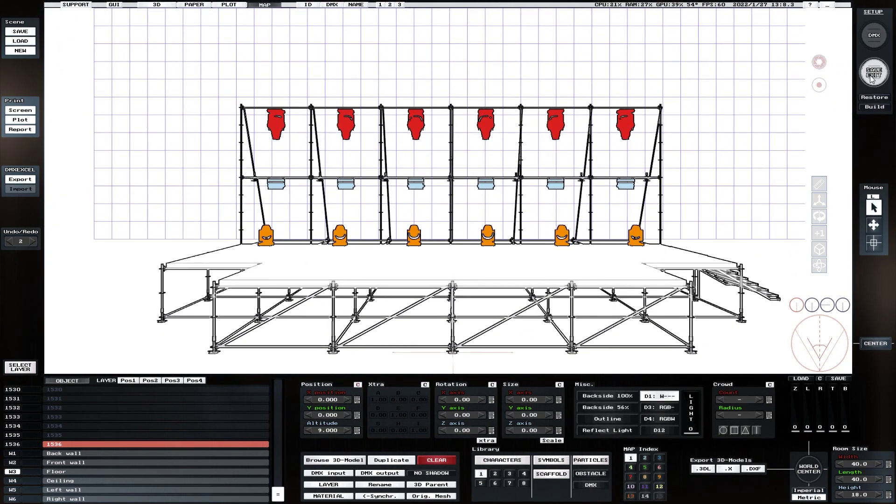
Step: Check the patched fixtures and the name label option in the DMX setup, and return to the room setup
left_click(874, 38)
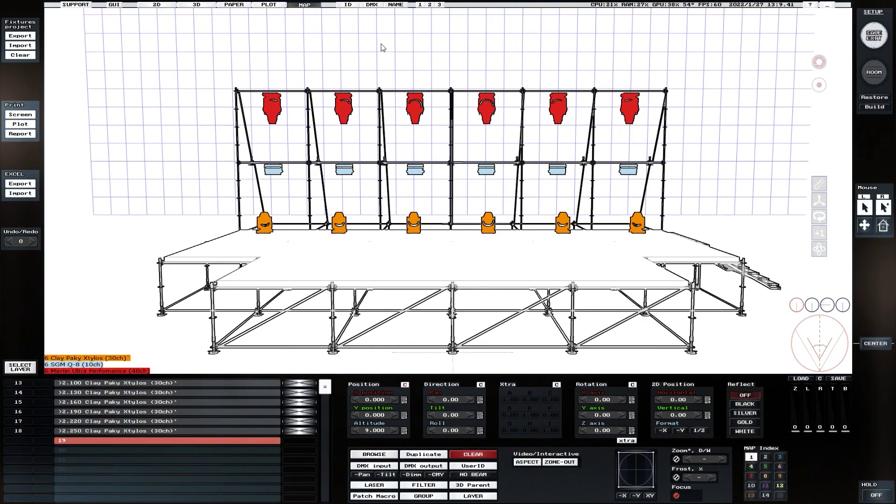
left_click(391, 6)
left_click(874, 73)
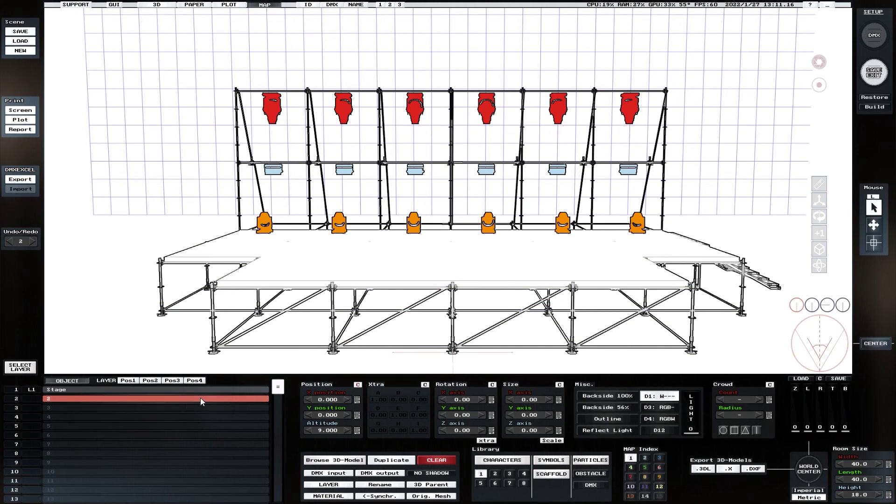
Step: Import the acx toolbox.fbx 3D model into the object list starting at slot 1000
left_click_drag(280, 389, 270, 385)
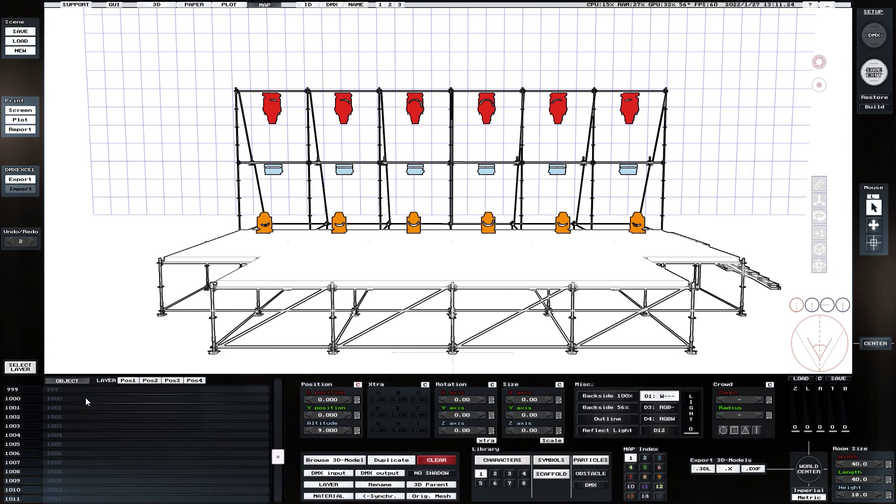
left_click(86, 399)
left_click(321, 462)
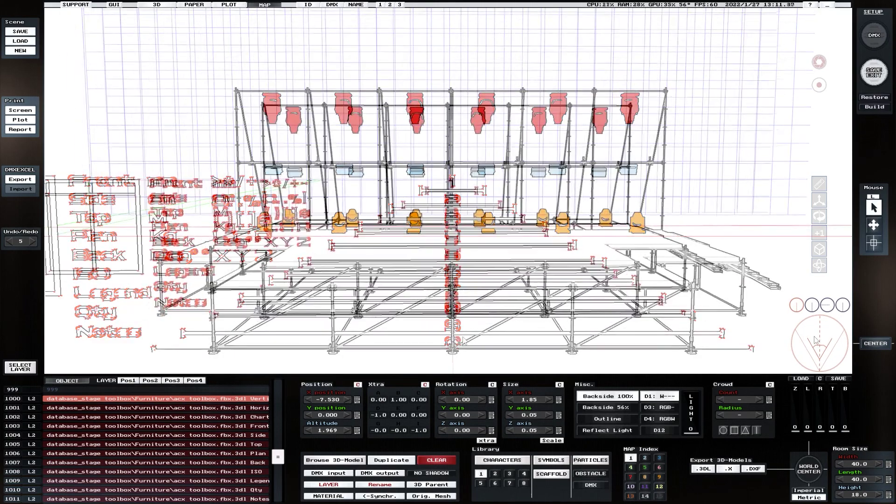
left_click_drag(819, 339, 814, 337)
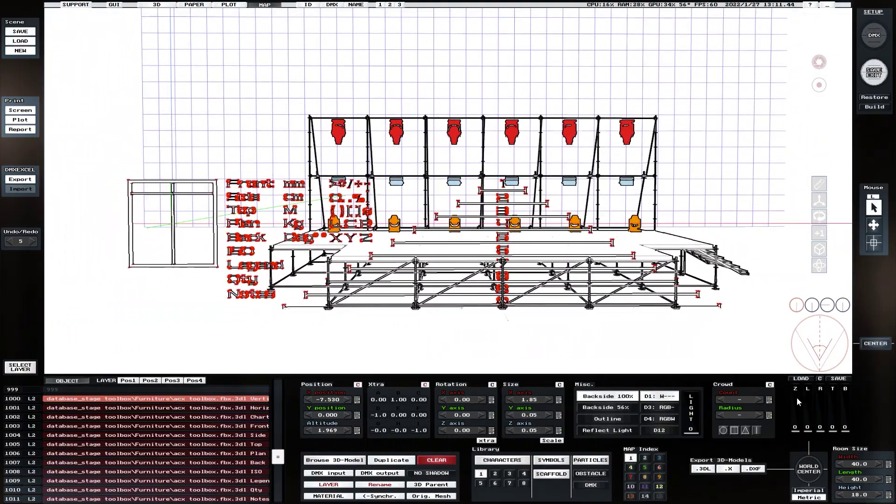
Step: Assign map colour index 12 to the imported toolbox objects and rename them all Tools
left_click(662, 487)
left_click(381, 485)
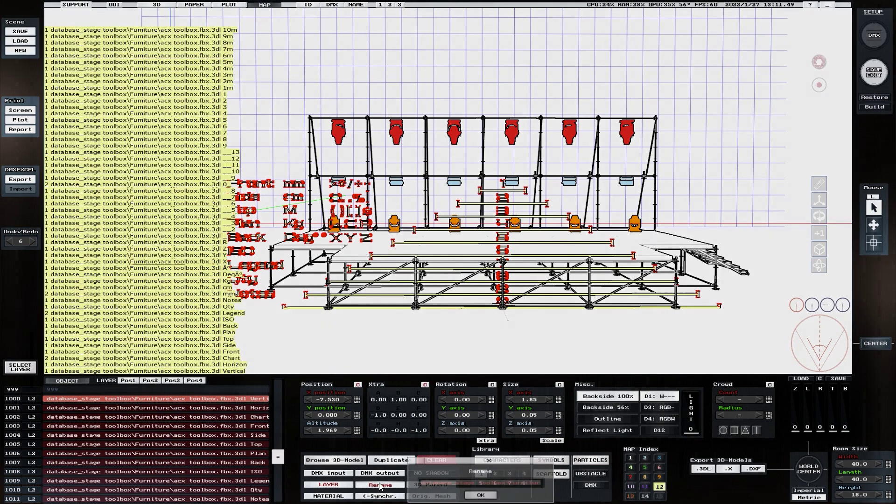
type("Tools")
key("Return")
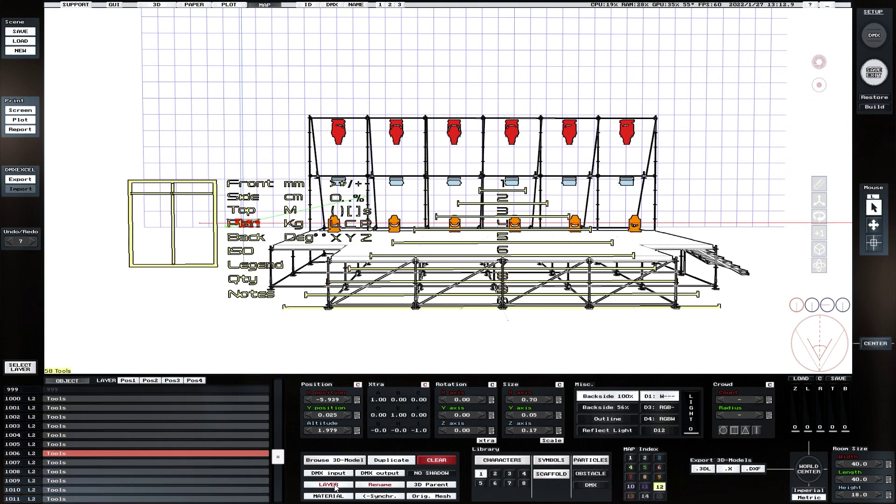
Step: Move the acx toolbox.fbx layer beside the stage, to about X -11.806 and altitude 0.087
left_click(333, 485)
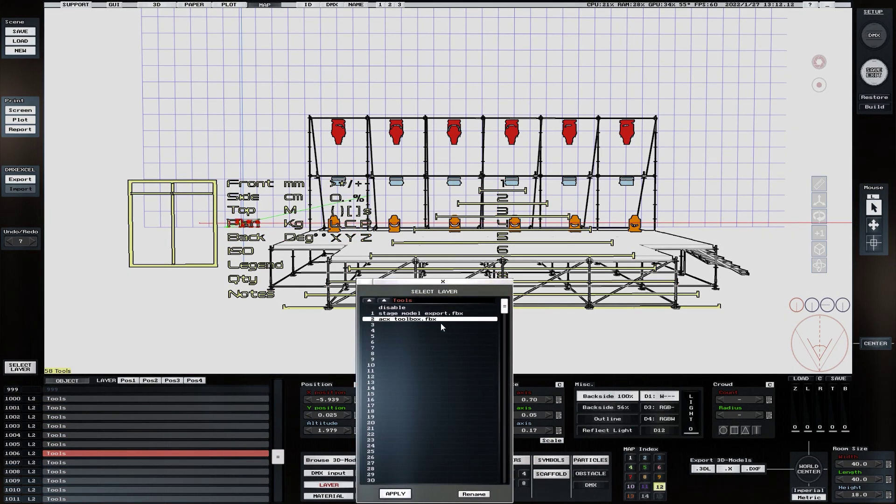
left_click(445, 282)
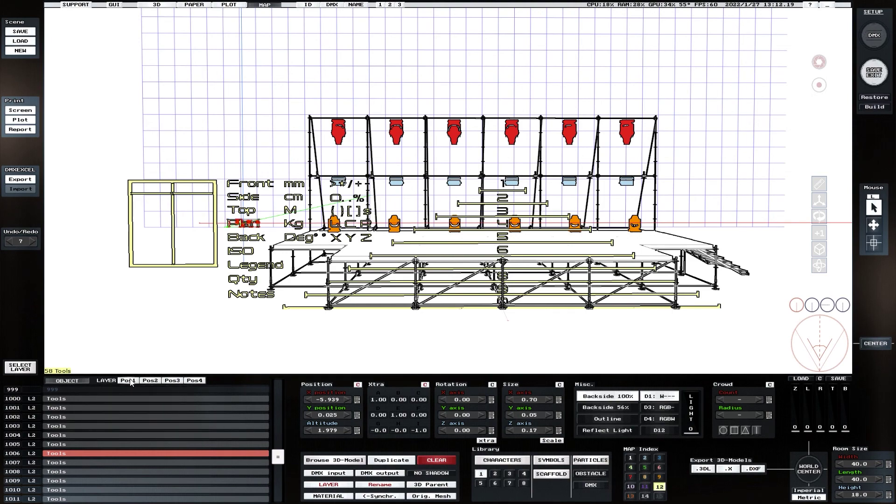
left_click(131, 382)
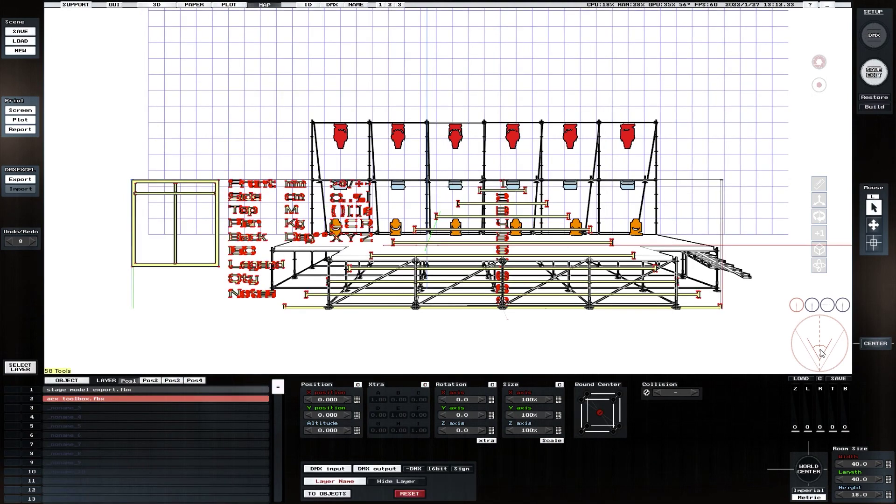
left_click_drag(820, 349, 819, 350)
left_click_drag(423, 233, 195, 232)
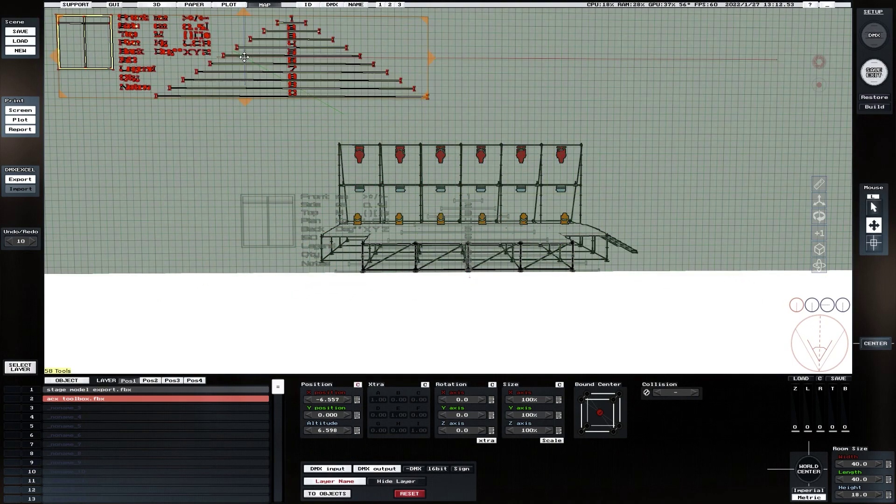
Step: Transfer the acx toolbox.fbx layer's offset to its objects and return to the object list
left_click(327, 494)
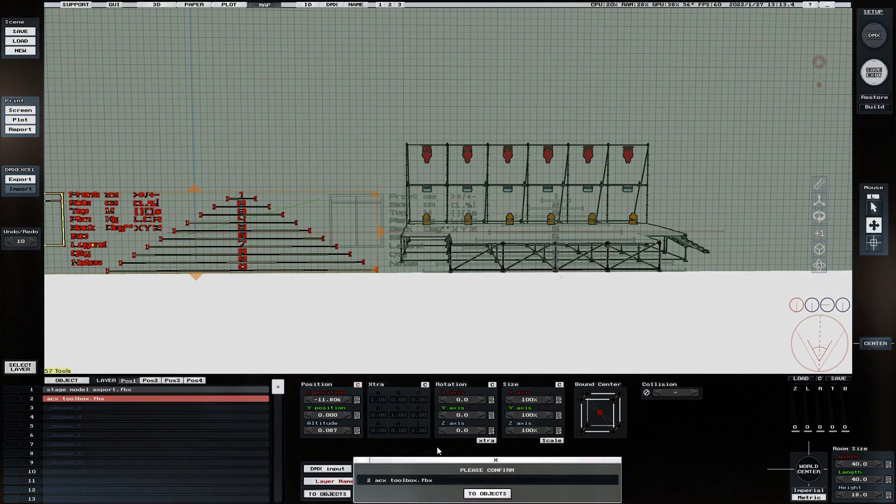
left_click(476, 495)
left_click(68, 382)
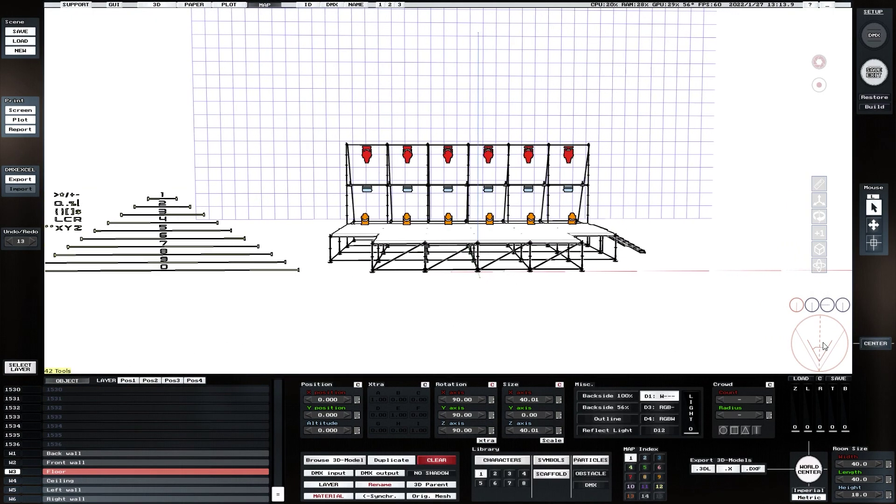
Step: Duplicate the 8 m dimension line together with its number 8 in the front view
scroll(822, 343, "up", 5)
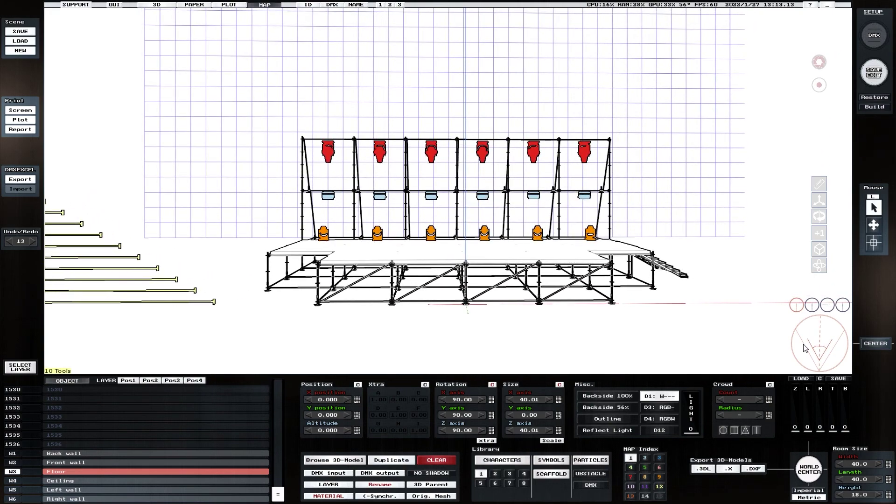
left_click(814, 307)
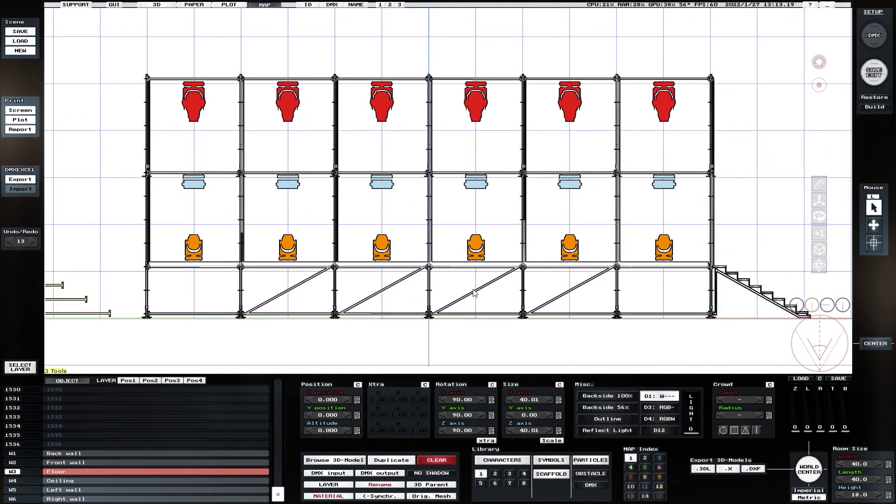
middle_click_drag(472, 284, 319, 307)
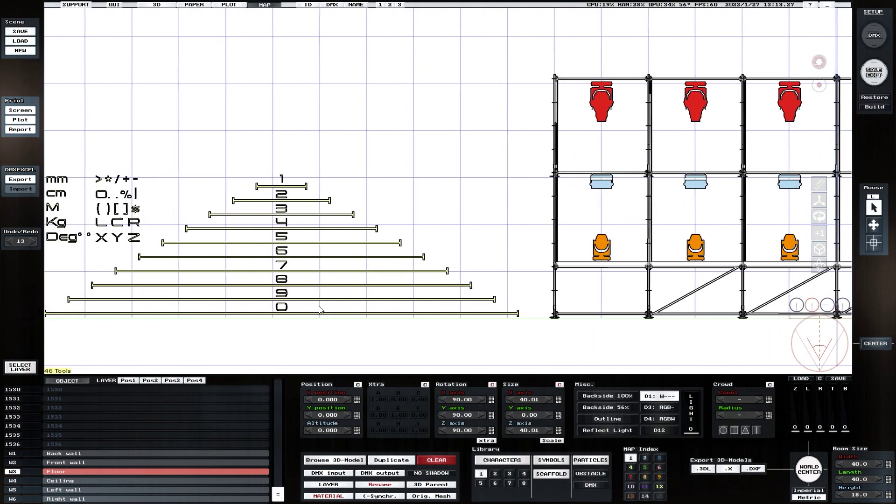
left_click(291, 288)
key("ctrl+d")
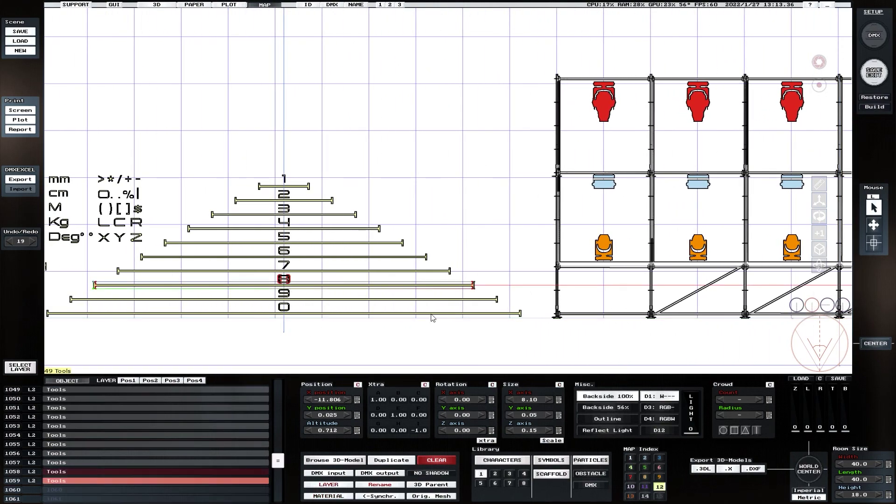
Step: Move the duplicated 8 m line and number below the stage centre, to X 0 and about altitude -0.315
left_click(873, 226)
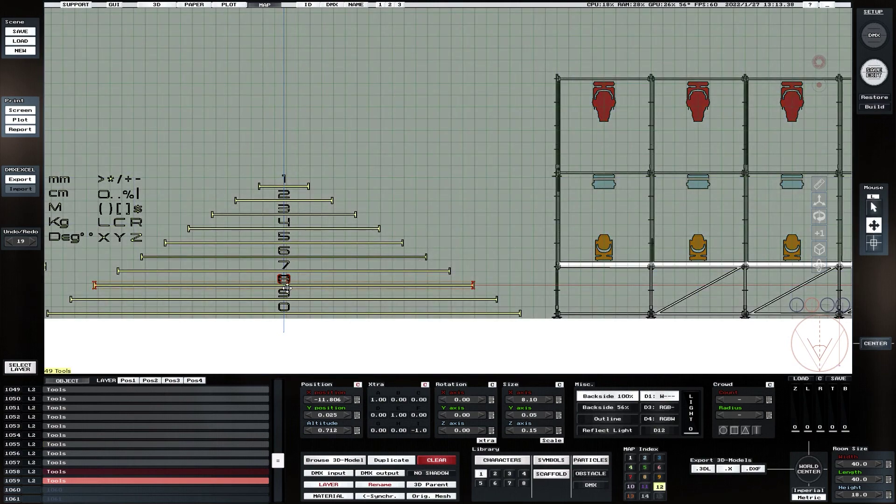
left_click_drag(286, 287, 696, 342)
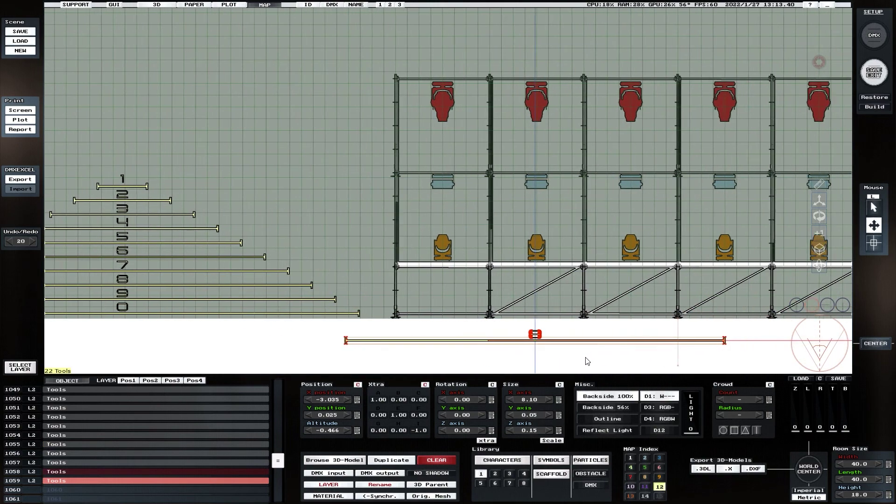
middle_click_drag(546, 362, 360, 361)
left_click_drag(325, 341, 467, 333)
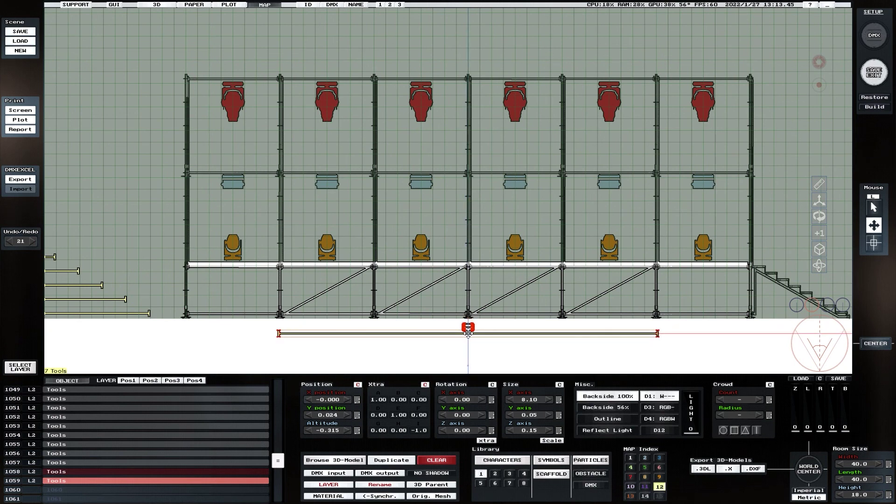
Step: Lower the copied number 8 beneath its dimension line, to altitude -0.481
left_click(469, 328)
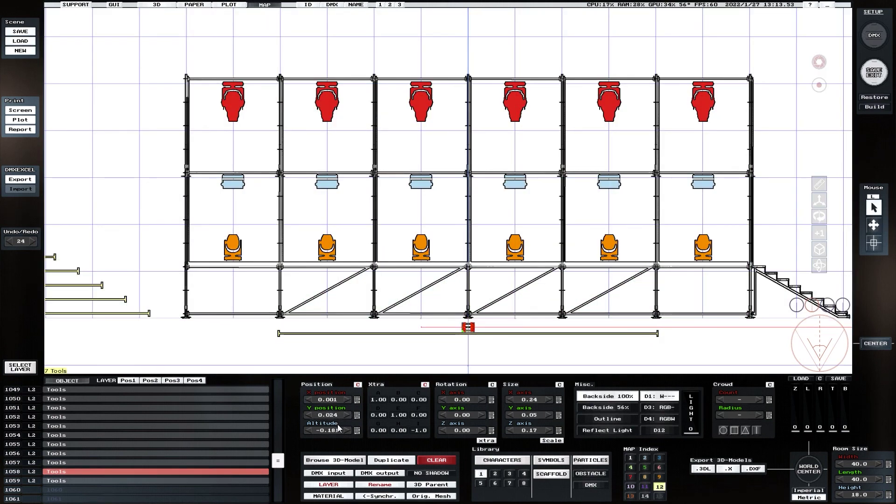
scroll(336, 427, "down", 3)
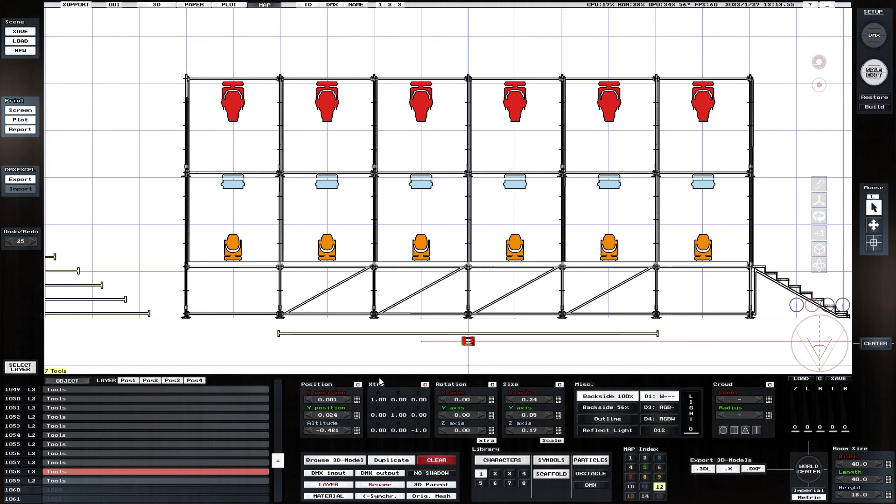
Step: Duplicate the toolbox letter M and place the copy beside the 8 below the stage, at about X 0.303, altitude -0.478
left_click(217, 489)
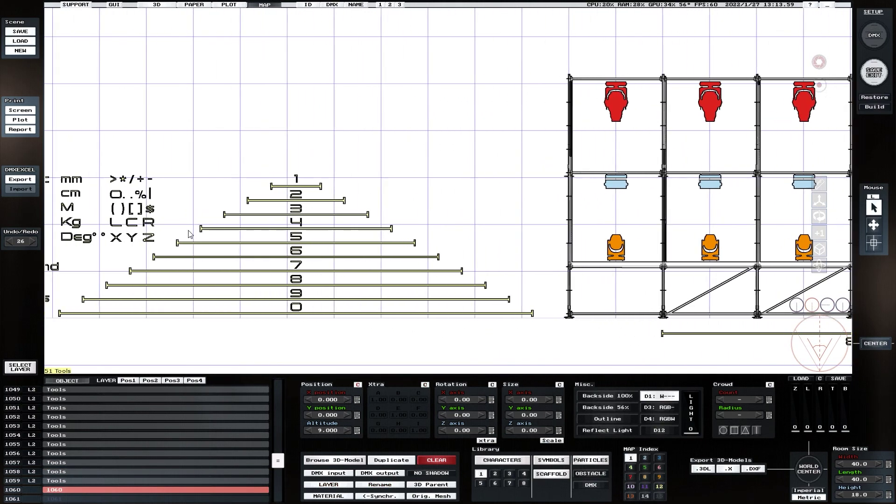
left_click(135, 209)
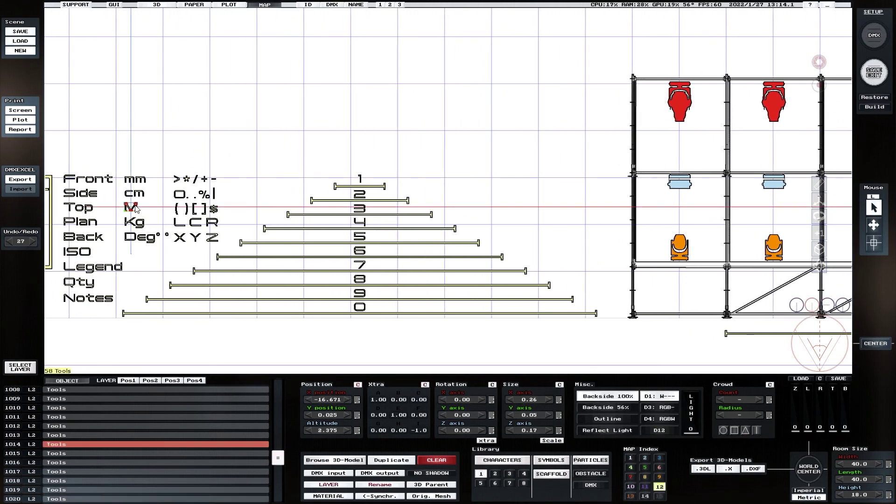
left_click(392, 461)
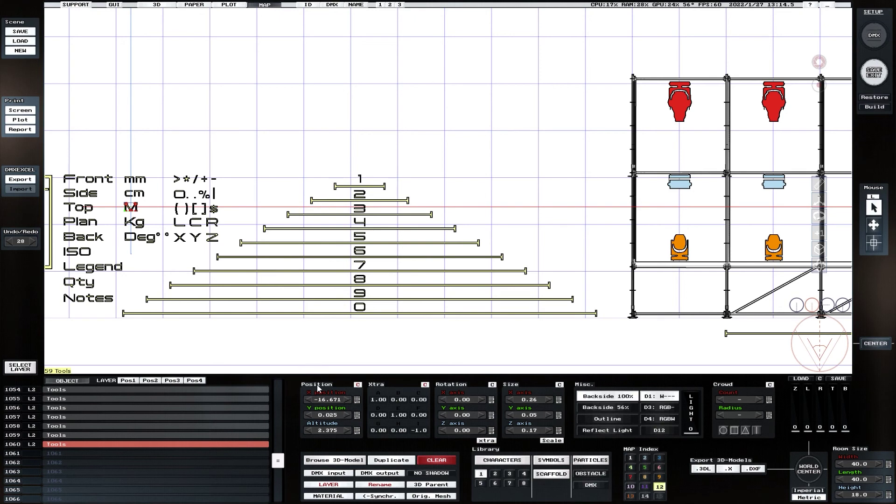
left_click(872, 228)
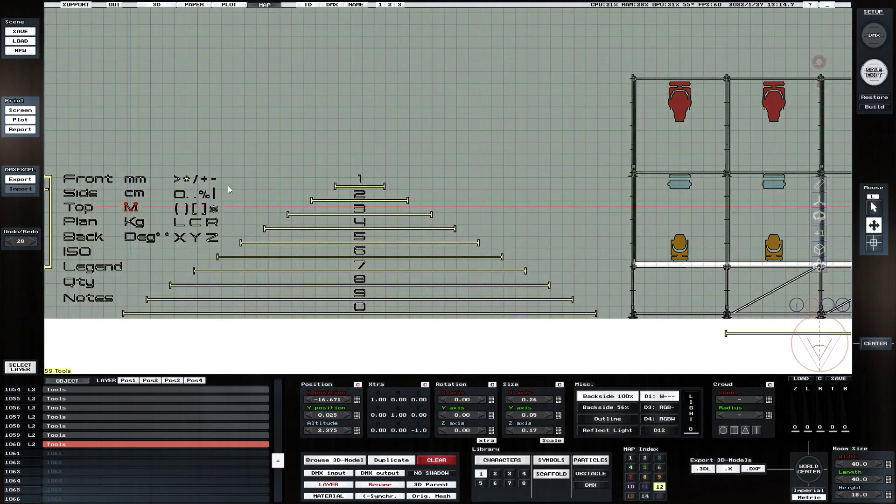
left_click_drag(134, 209, 779, 346)
middle_click_drag(778, 347, 373, 347)
left_click_drag(373, 347, 525, 341)
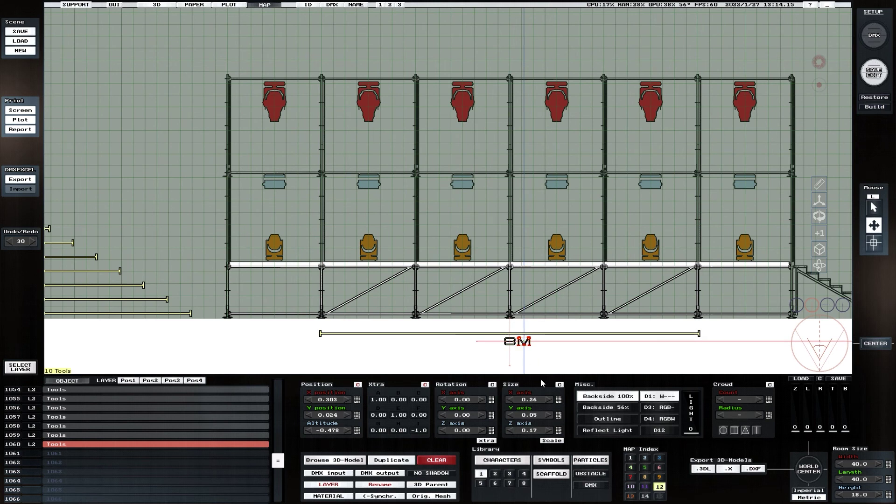
Step: Shrink the copied M to size 0.18 by 0.13 and reposition it beside the 8, at about X 0.273, altitude -0.488
scroll(534, 400, "down", 1)
scroll(534, 400, "up", 1)
scroll(542, 427, "down", 1)
left_click(549, 431)
left_click_drag(525, 341, 524, 342)
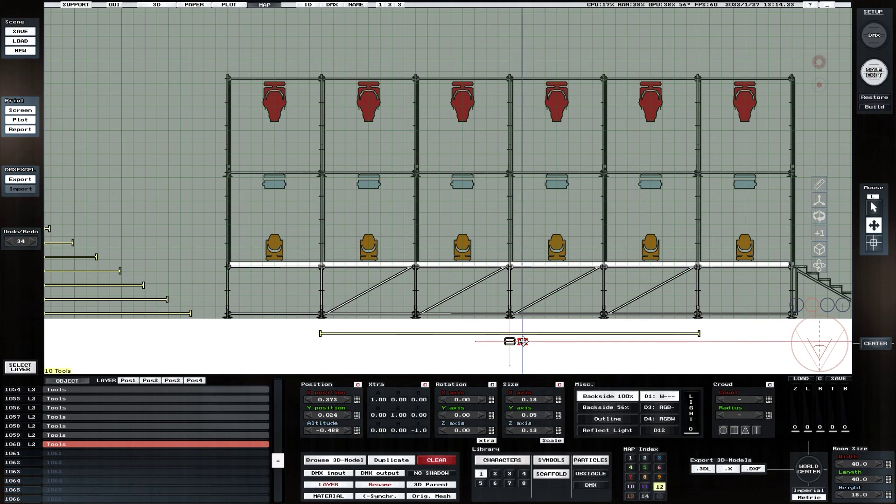
Step: Duplicate the toolbox's 5 m dimension line together with its number 5
left_click(248, 451)
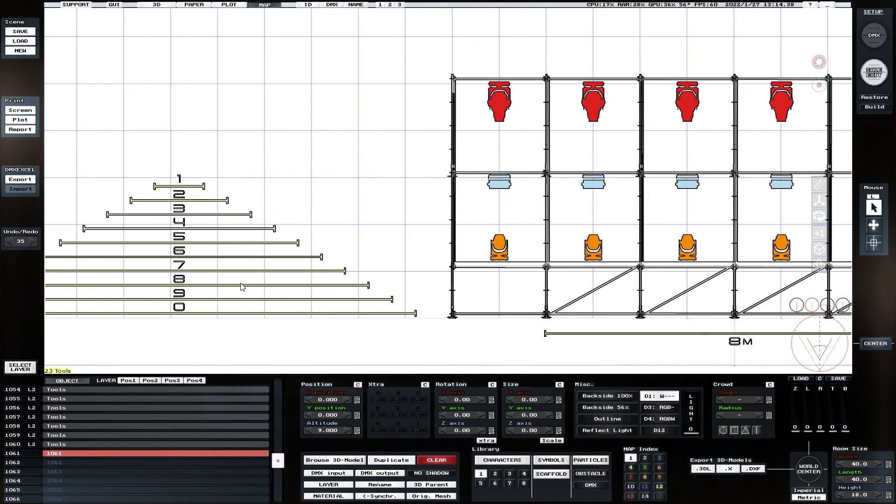
left_click(245, 242)
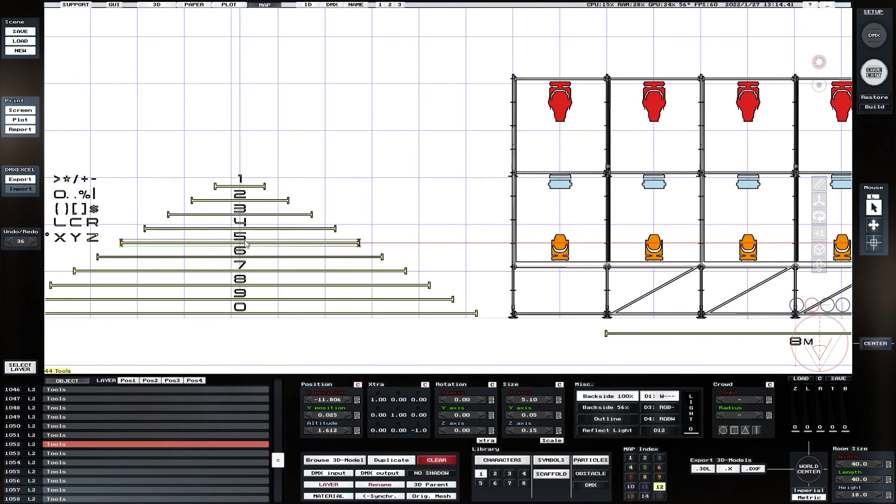
left_click(391, 460)
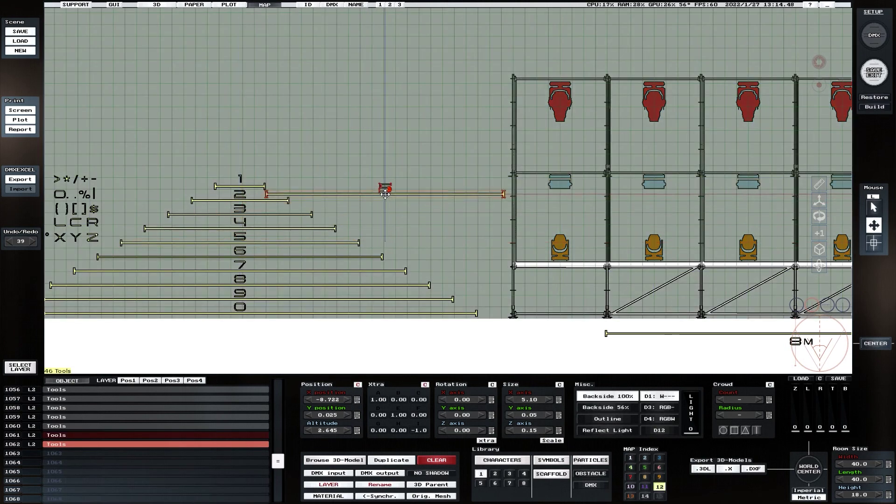
Step: Move the copied 5 m line and number beside the stage's left edge, to about X -6.312, and rotate them 90° about the Y axis
left_click_drag(386, 193, 498, 194)
scroll(455, 418, "down", 2)
scroll(455, 418, "up", 15)
scroll(456, 417, "up", 5)
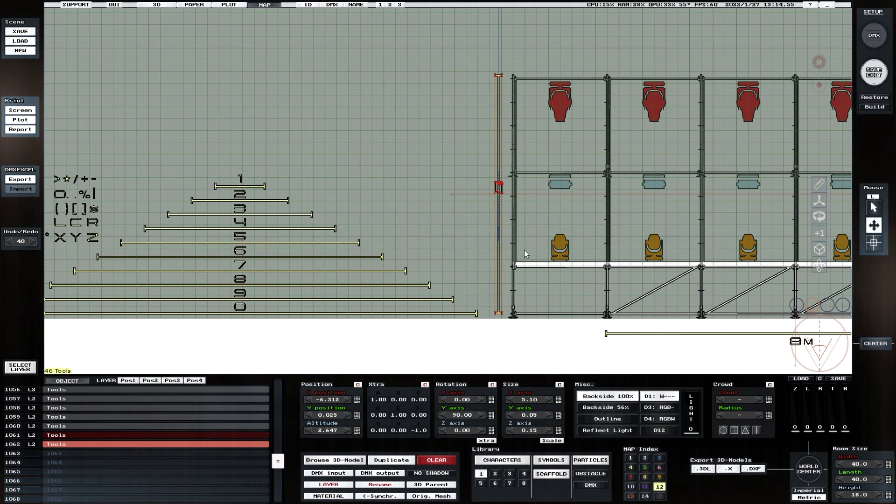
Step: Move the copied number 5 outside its vertical line, to about X -6.701, altitude 2.738, and reset its rotation
left_click(154, 435)
scroll(309, 399, "down", 8)
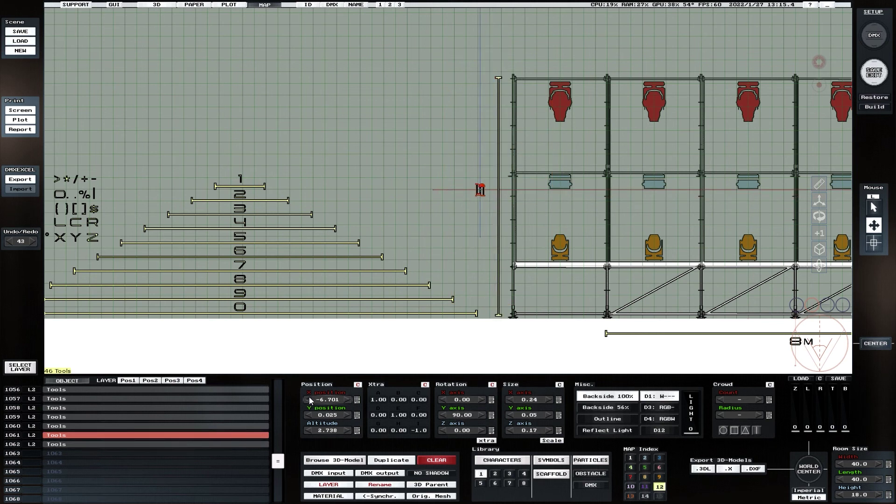
left_click(493, 385)
Step: Duplicate the small M beside the 8 and place the copy beside the 5, at about X -6.472, altitude 2.727
left_click(155, 417)
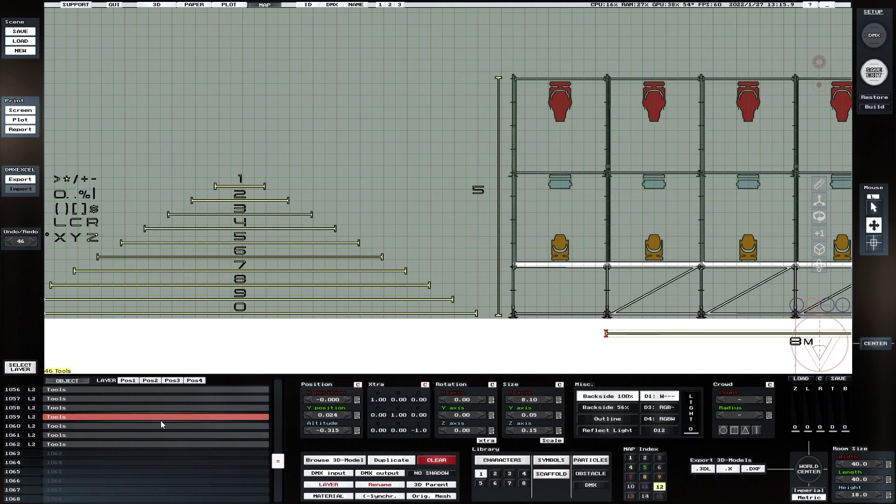
left_click(160, 425)
key("Right")
key("ctrl+d")
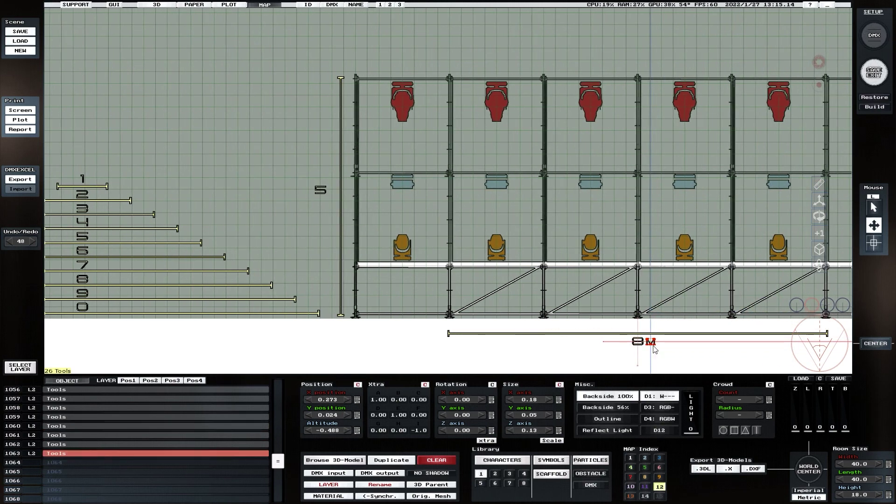
left_click_drag(652, 344, 334, 193)
left_click(241, 462)
Step: Assign both placed dimension lines with their numbers and M labels to layer 3, naming that layer Front Spec
key("Right")
left_click(77, 455)
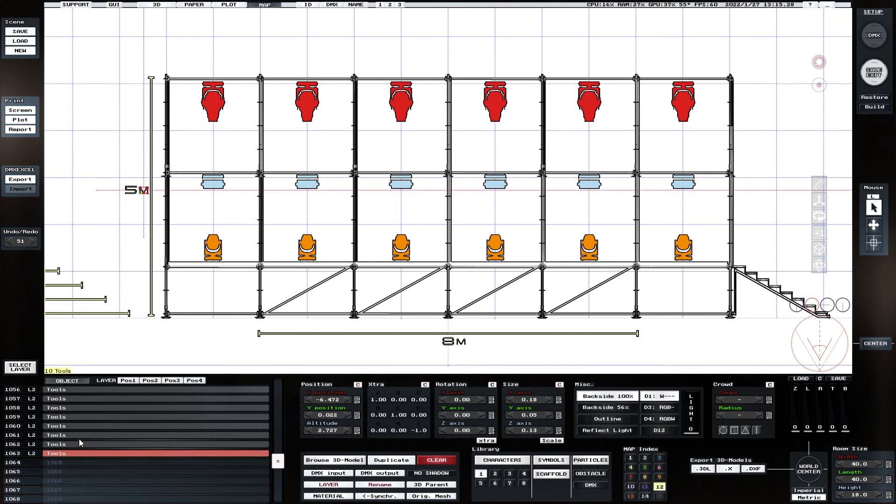
left_click(68, 425, "shift")
left_click(69, 416, "shift")
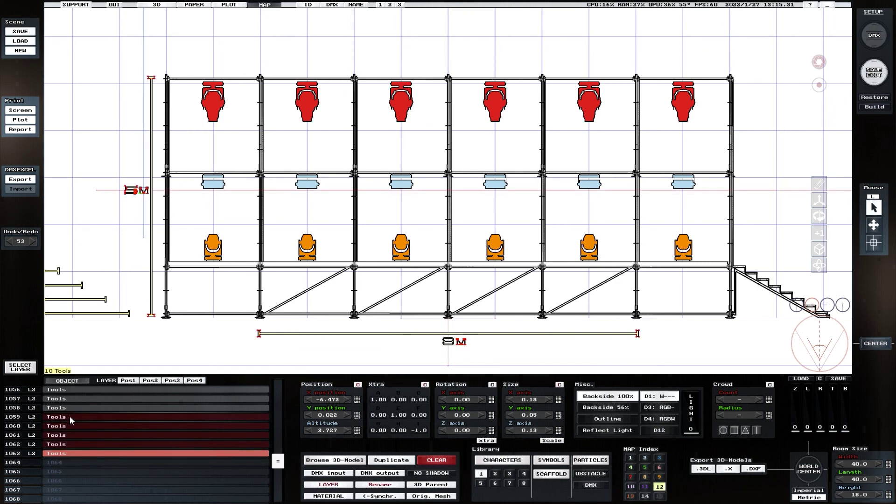
left_click(69, 409, "shift")
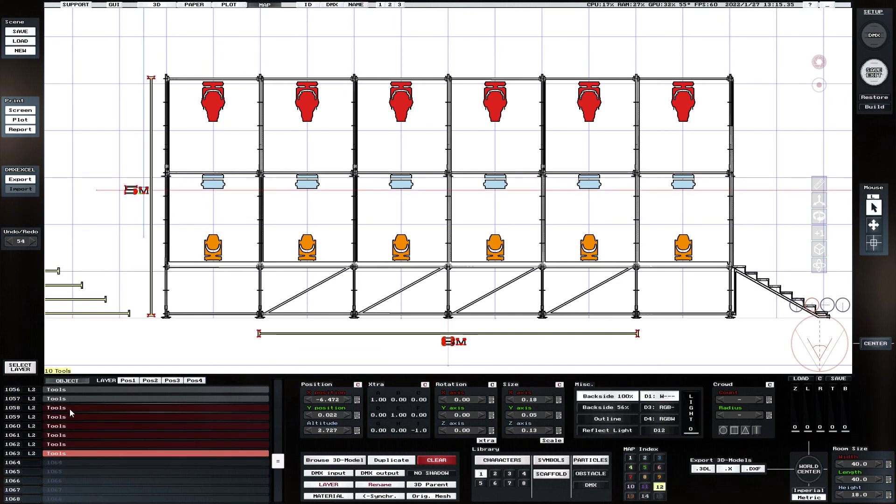
left_click(329, 484)
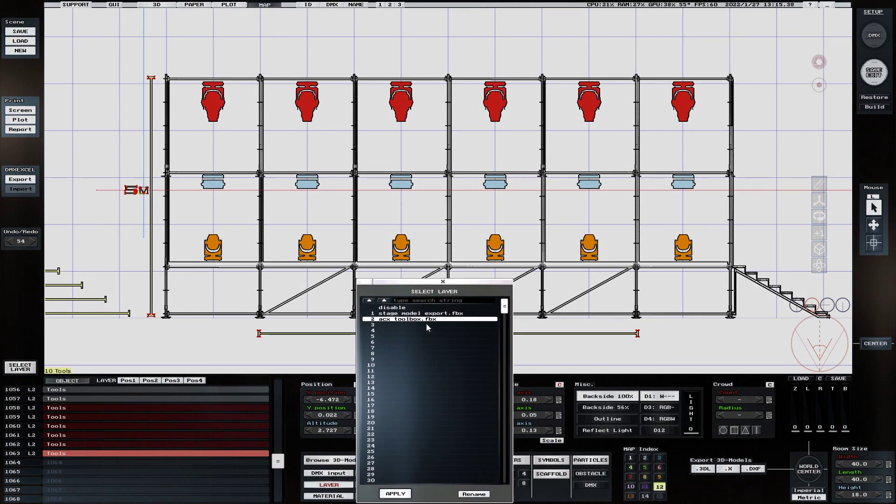
left_click(426, 324)
left_click(485, 494)
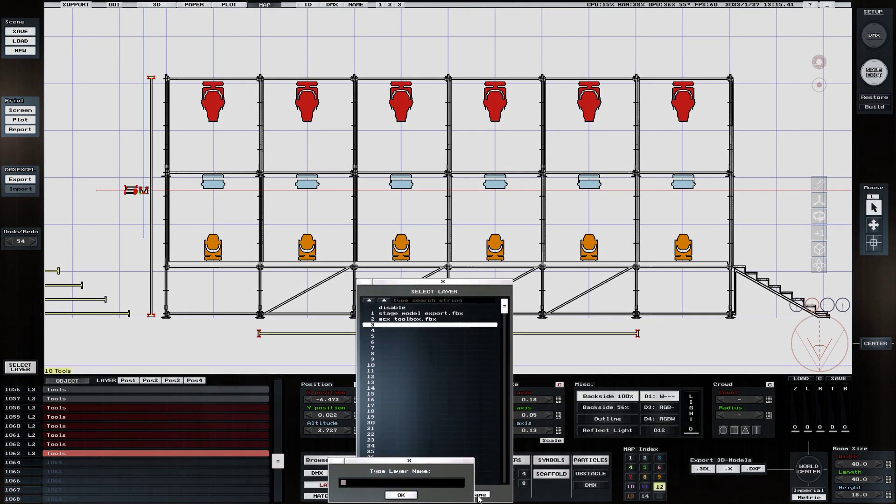
type("Front Spec")
key("Return")
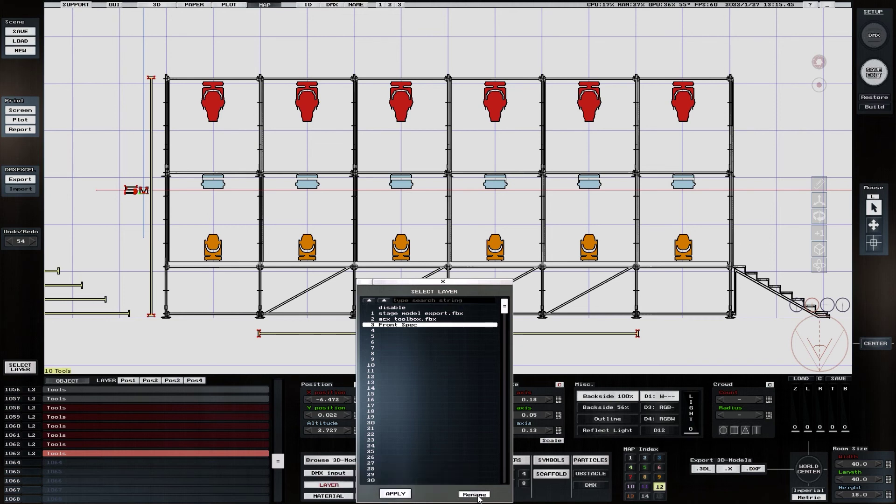
left_click(404, 495)
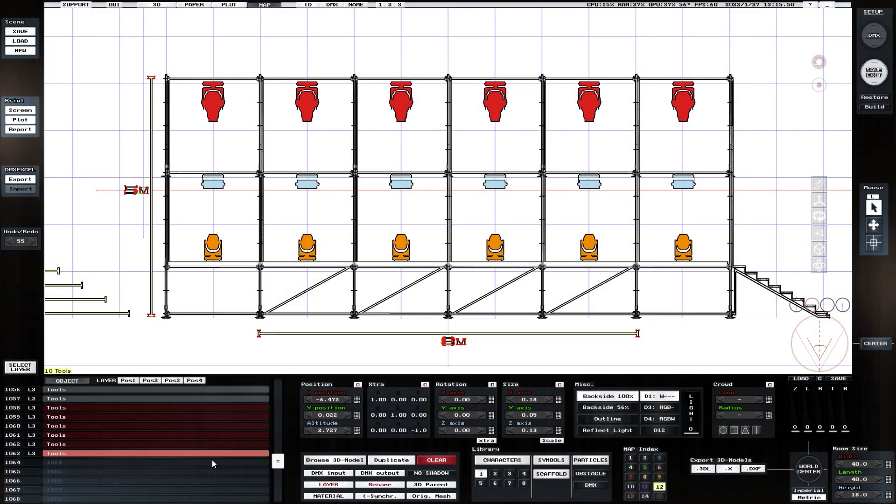
Step: Duplicate the toolbox label Front and centre the copy above the stage, at about X 0, altitude 5.694
left_click(350, 369)
key("Left")
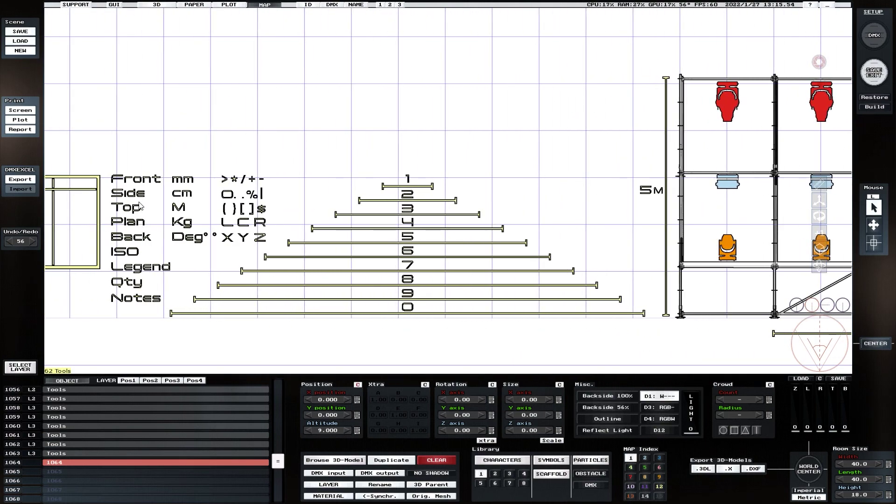
left_click(141, 184)
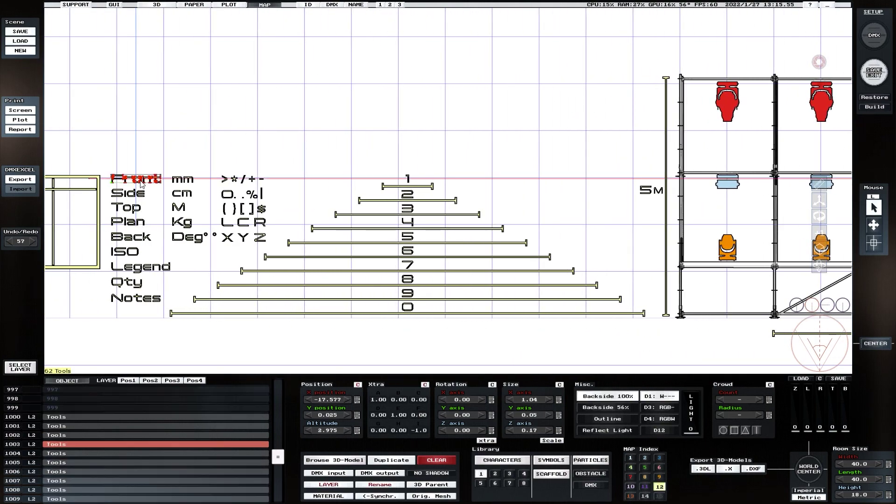
left_click(391, 460)
left_click(875, 226)
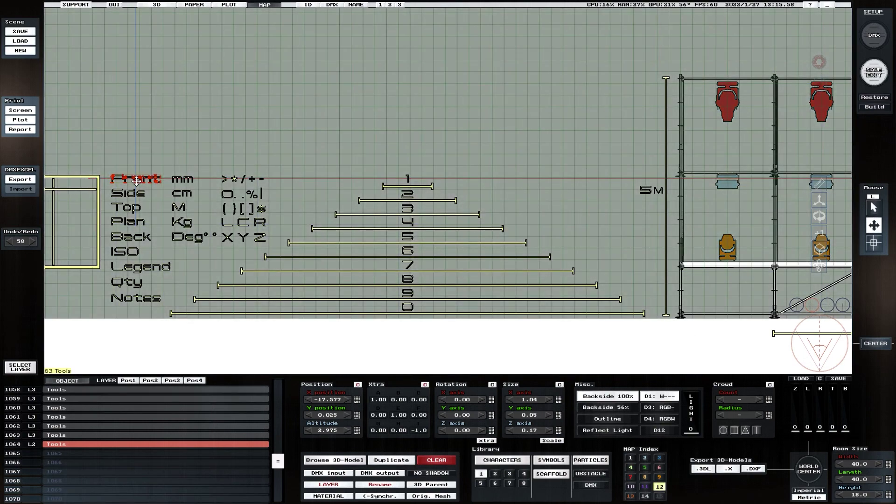
left_click_drag(136, 178, 787, 54)
middle_click_drag(787, 54, 275, 72)
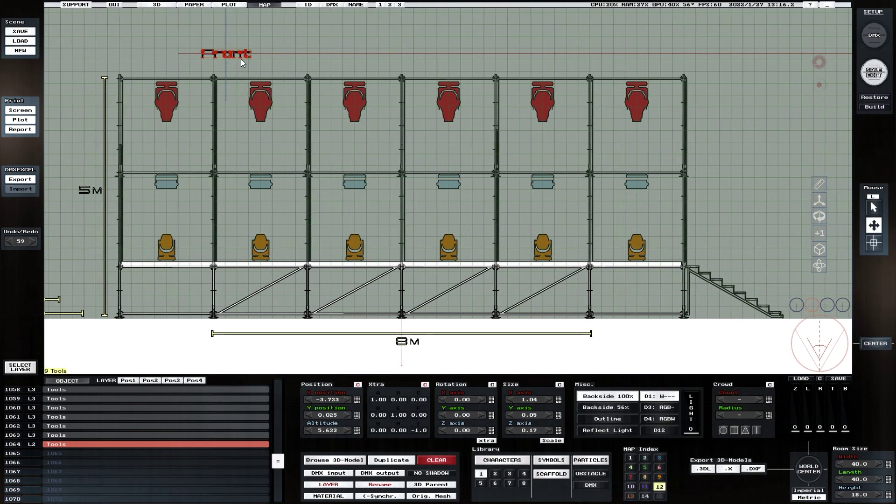
left_click_drag(238, 55, 406, 51)
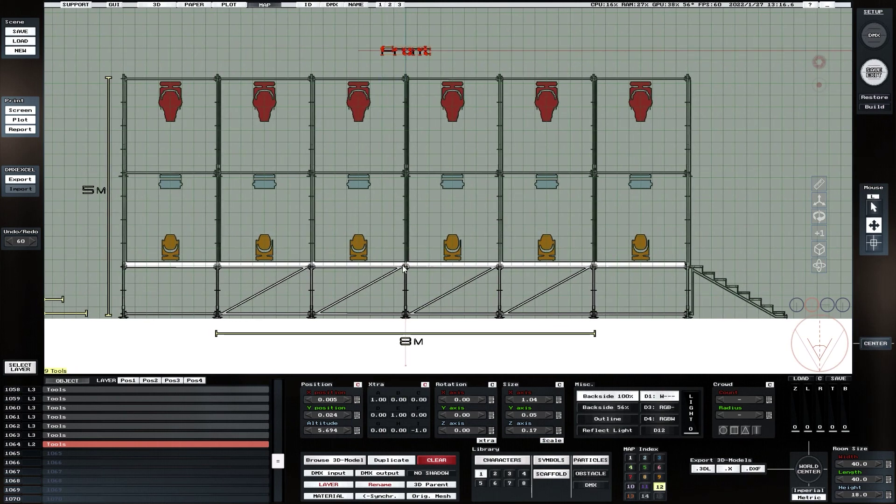
Step: Assign the copied Front label to the Front Spec layer and deselect it
left_click(328, 484)
left_click(391, 326)
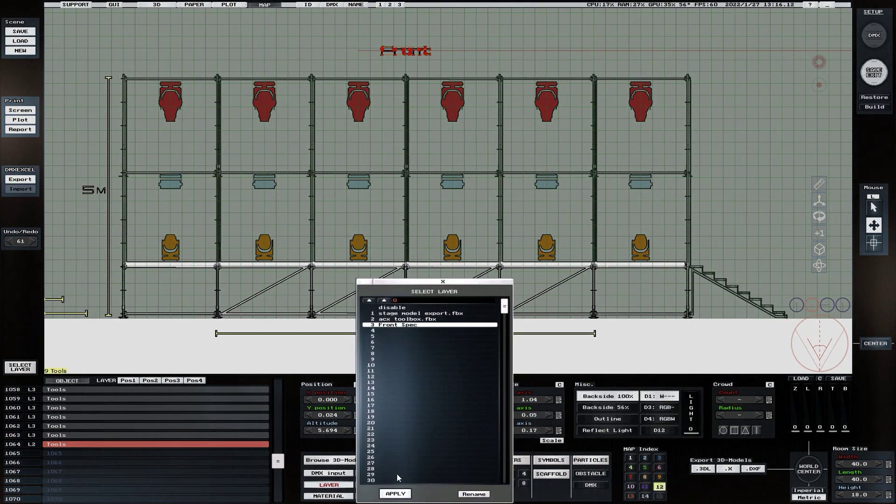
left_click(396, 494)
left_click(169, 462)
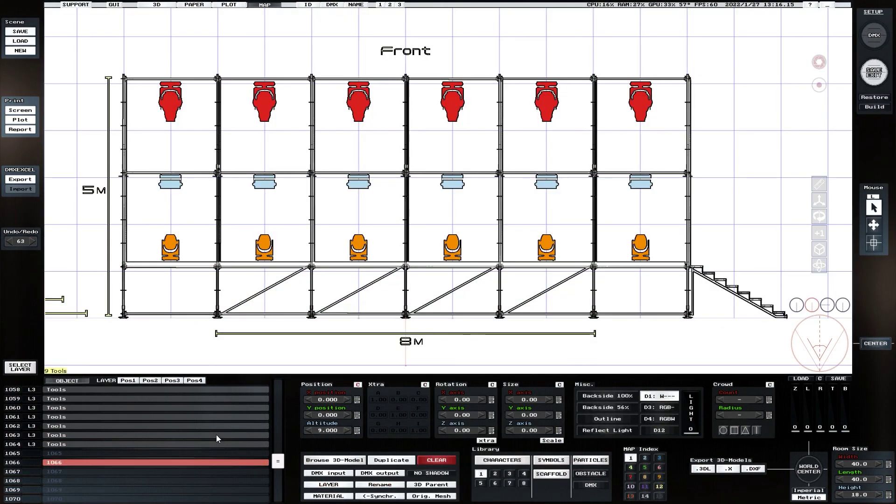
Step: Hide the acx toolbox.fbx layer so only the placed annotations remain around the stage
key("Left")
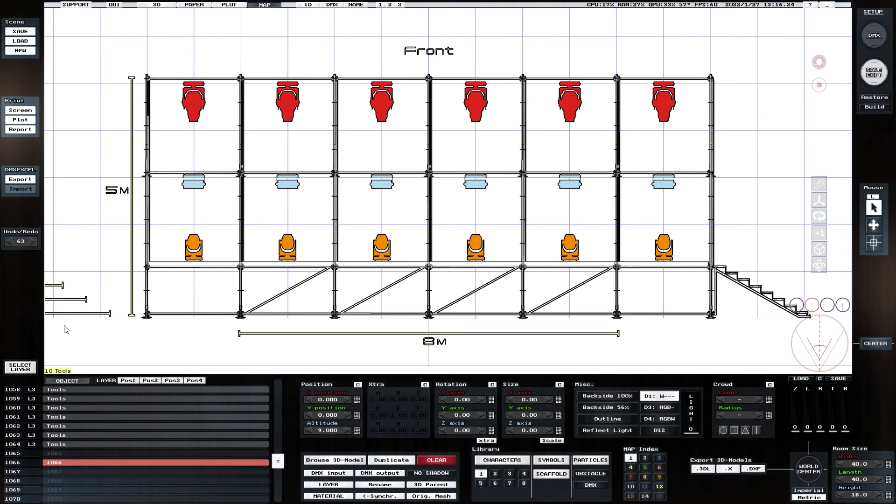
left_click(25, 370)
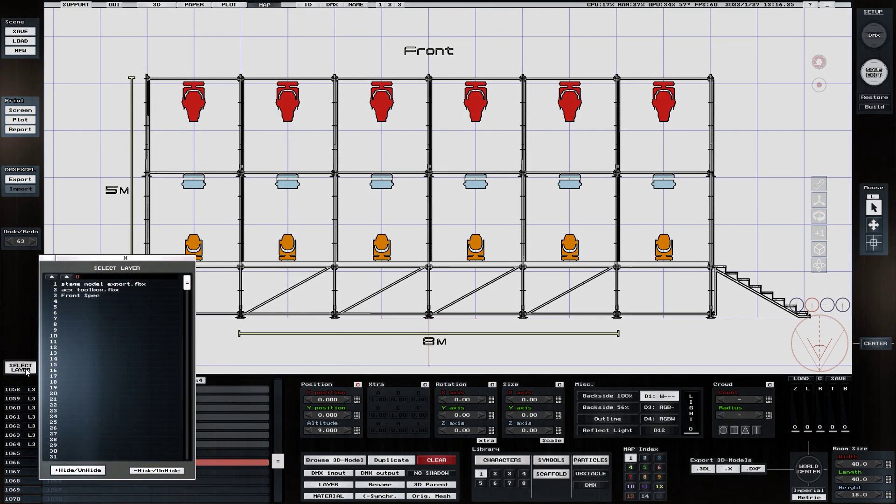
left_click(79, 290)
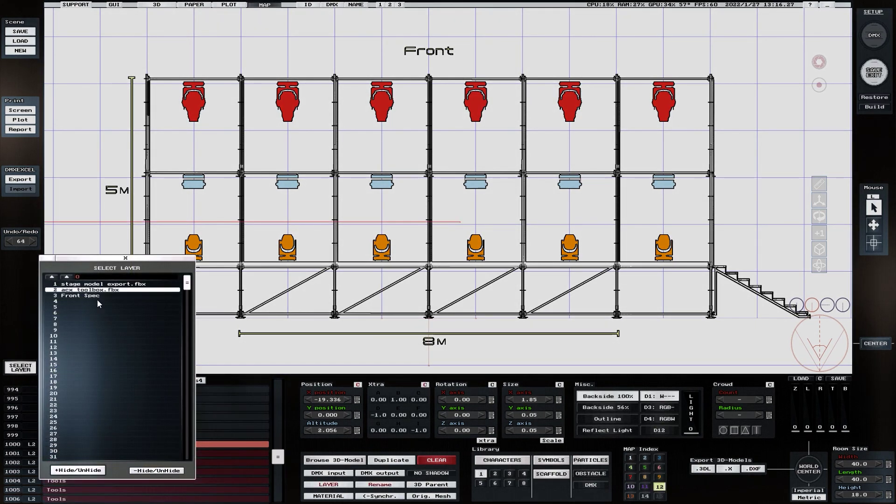
left_click(85, 470)
left_click(124, 258)
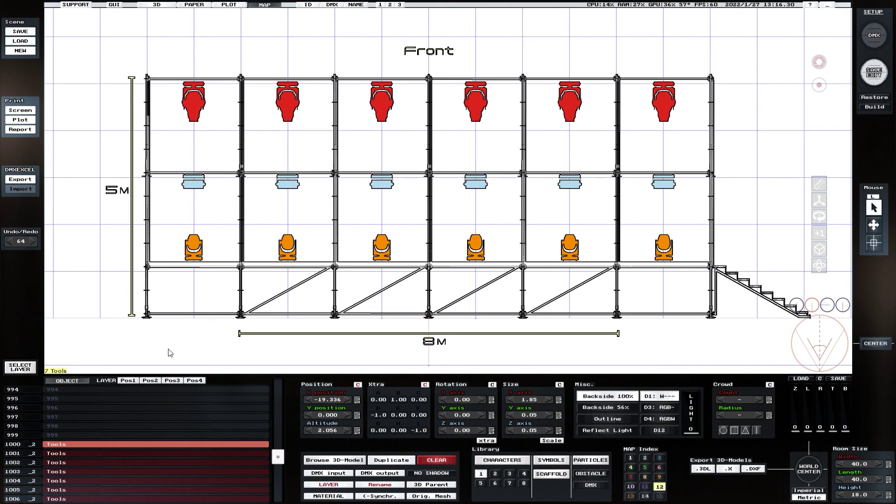
left_click(136, 439)
Step: Switch to the side view of the stage and hide the Front Spec layer
left_click(819, 62)
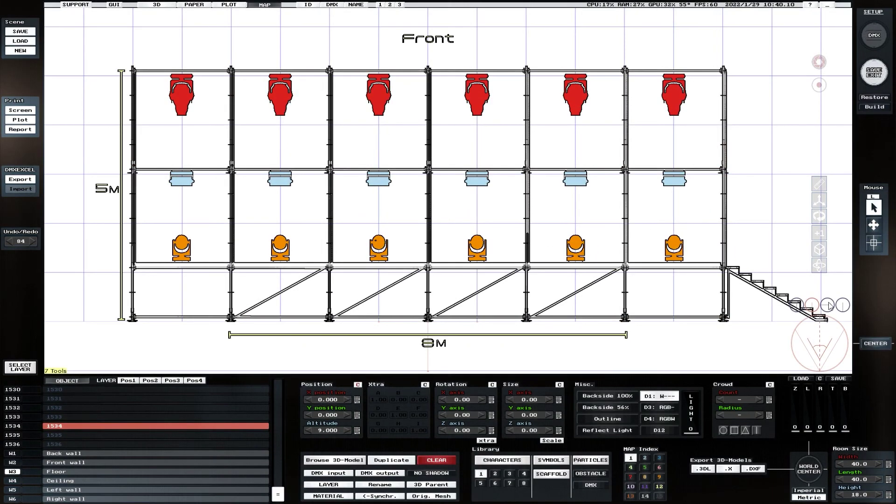
left_click(828, 307)
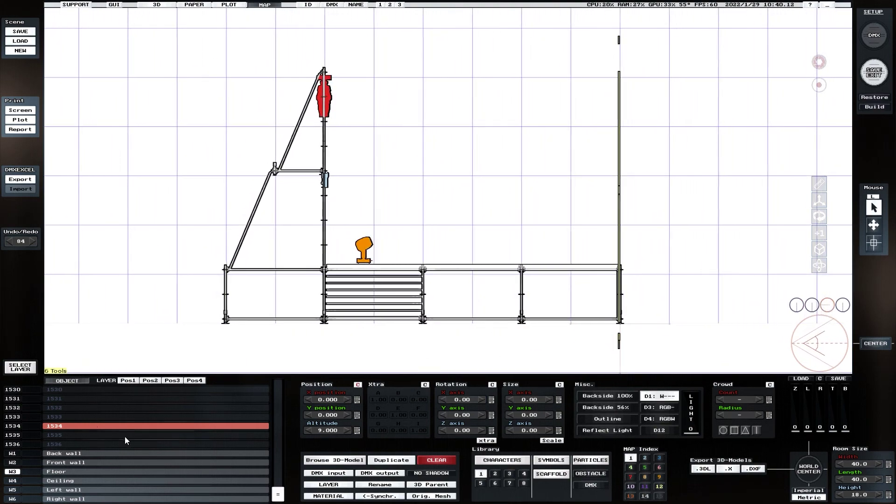
left_click(20, 367)
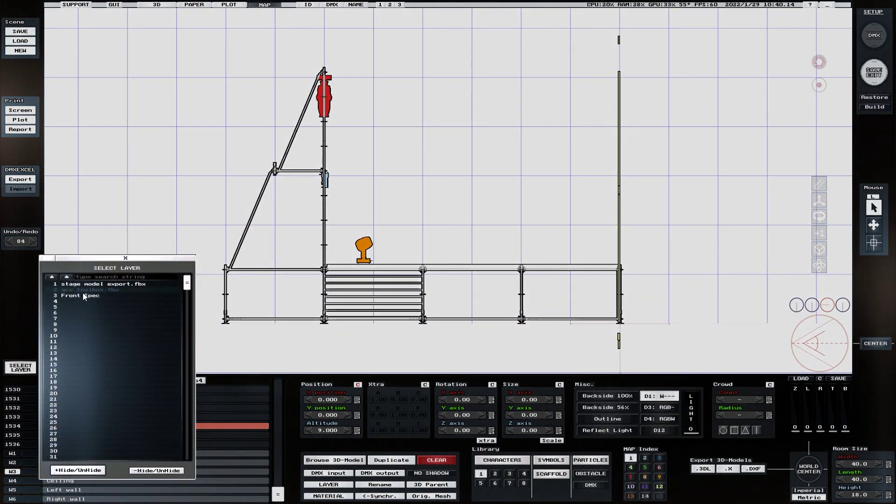
left_click(83, 296)
left_click(83, 470)
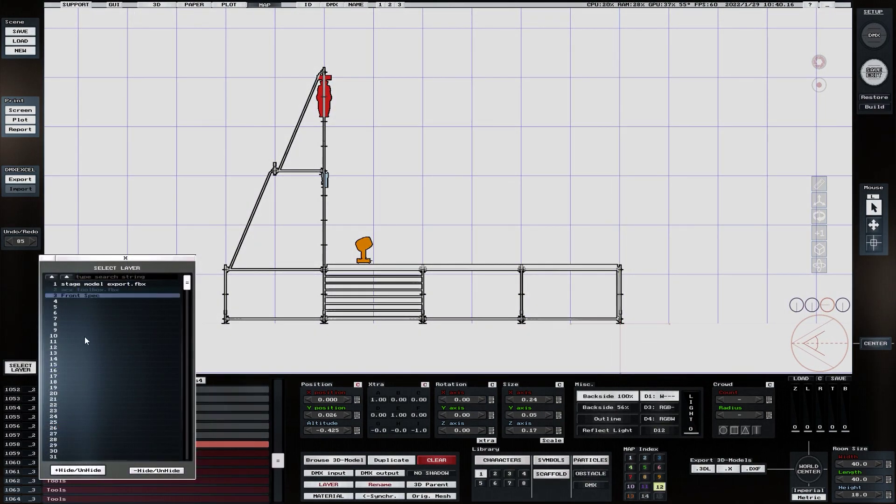
Step: Unhide the acx toolbox.fbx layer and close the layer list
left_click(82, 289)
left_click(83, 470)
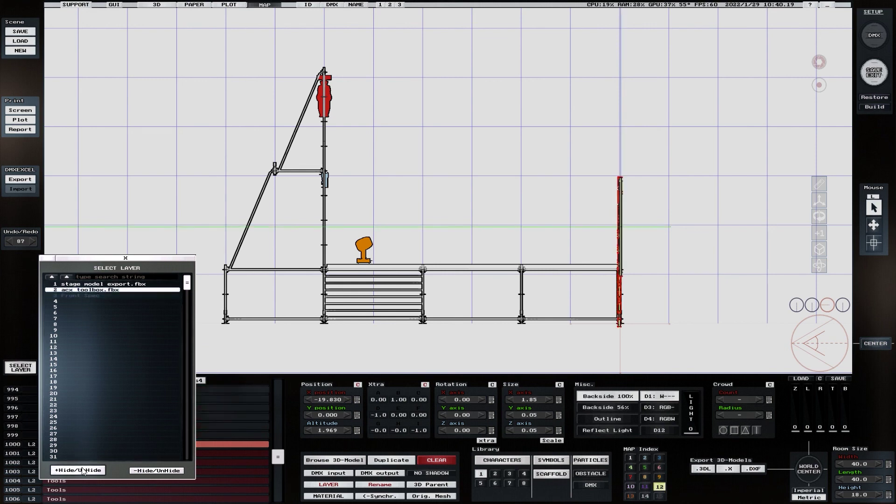
left_click(140, 262)
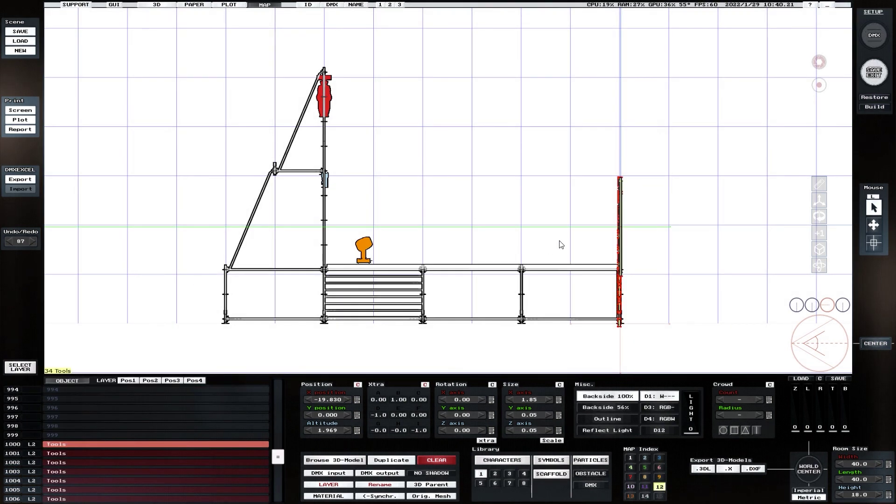
Step: Rotate the acx toolbox.fbx layer to 90 degrees about the Z axis so it faces the side view
left_click(126, 381)
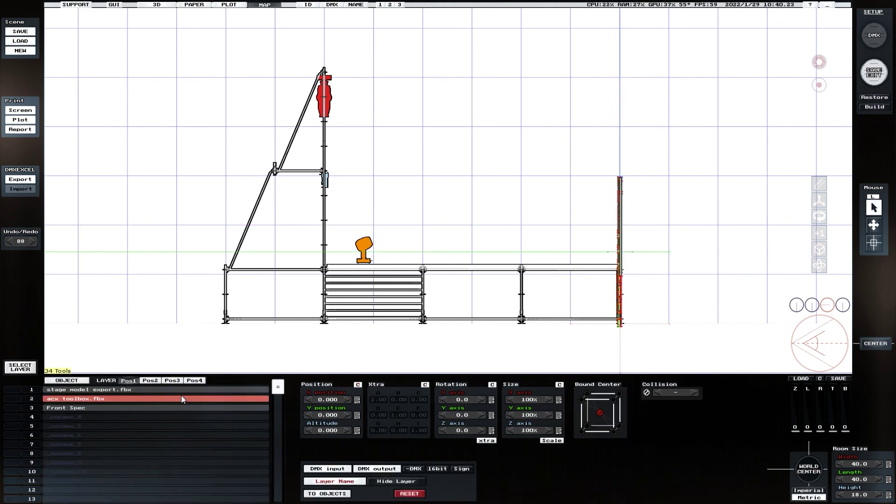
scroll(462, 427, "up", 15)
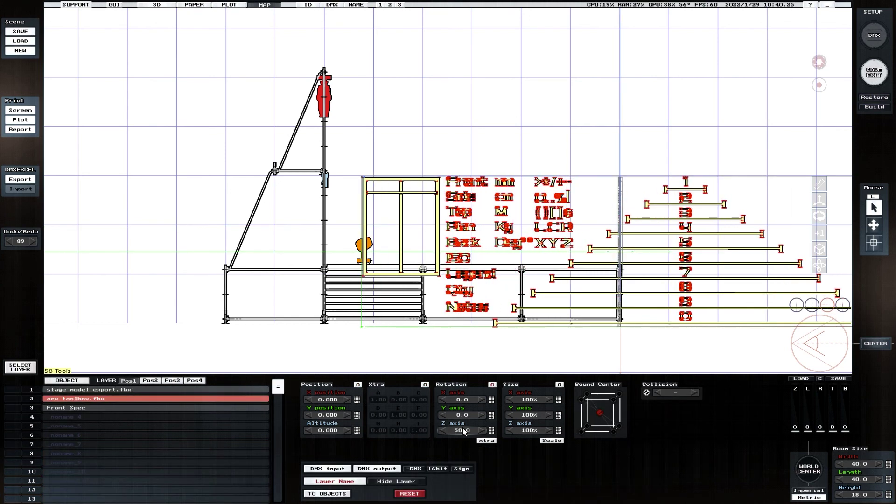
scroll(463, 432, "up", 1)
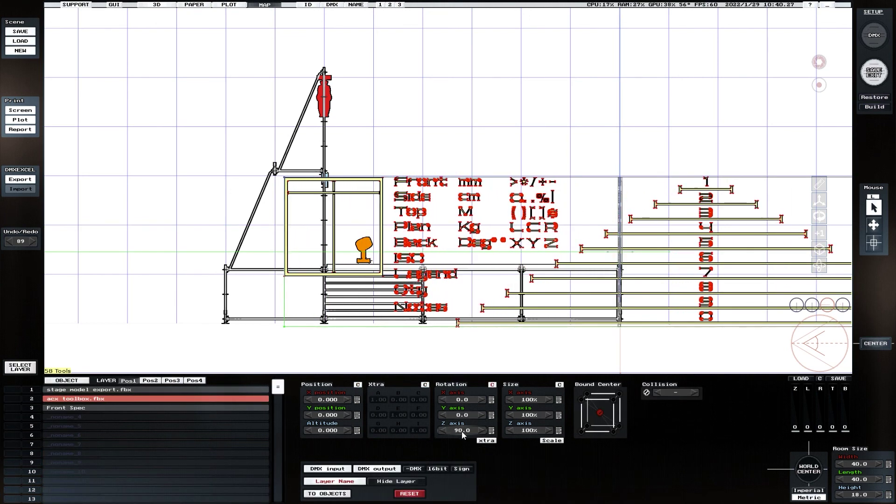
Step: Move the acx toolbox.fbx layer up and clear of the stage, and return to editing individual objects
left_click(874, 225)
left_click_drag(562, 293, 687, 85)
middle_click_drag(687, 85, 617, 156)
left_click_drag(633, 141, 681, 98)
middle_click_drag(287, 350, 355, 297)
left_click(410, 494)
left_click(494, 497)
left_click(82, 386)
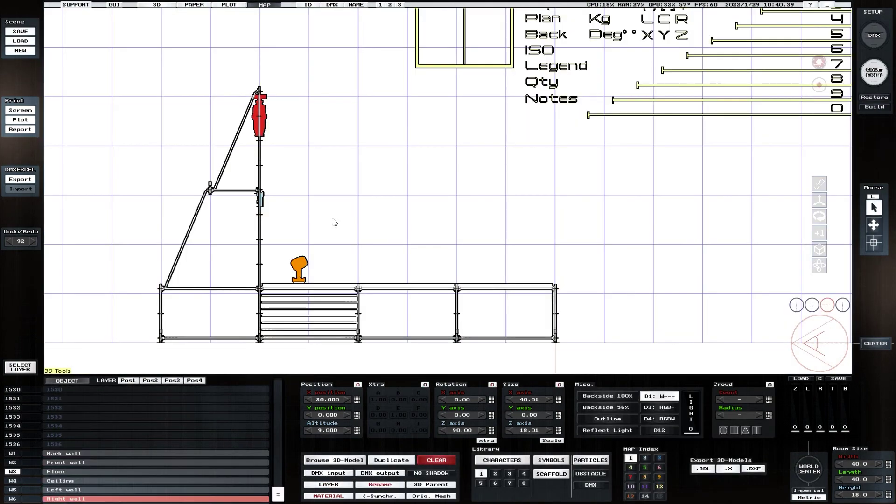
Step: Duplicate the toolbox label Side and place the copy above the stage at about Y 2.993, altitude 5.380
scroll(587, 142, "up", 3)
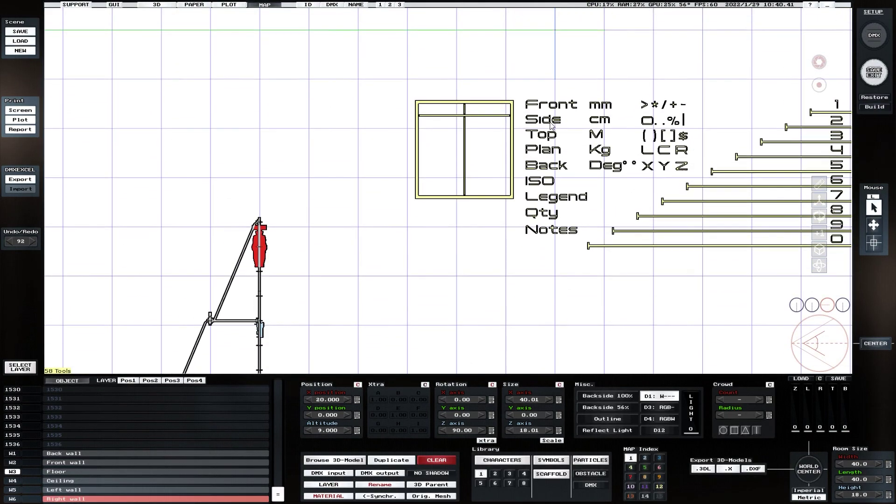
left_click(550, 120)
left_click(393, 461)
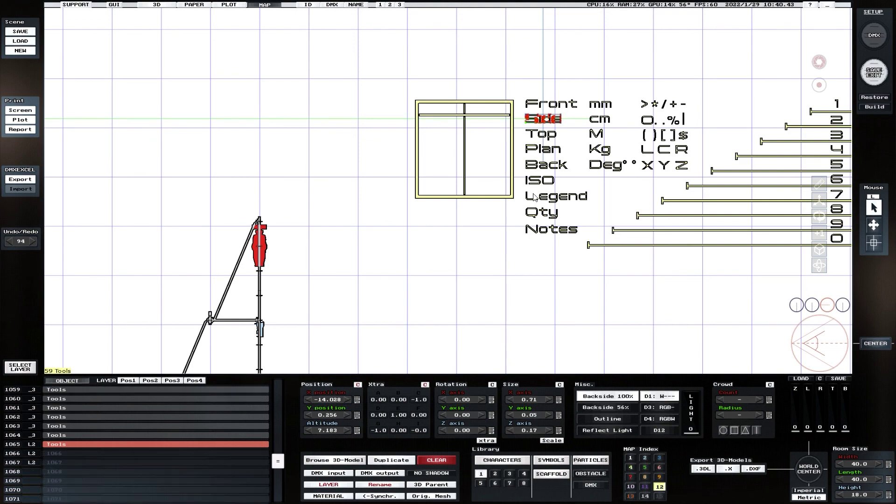
left_click(873, 225)
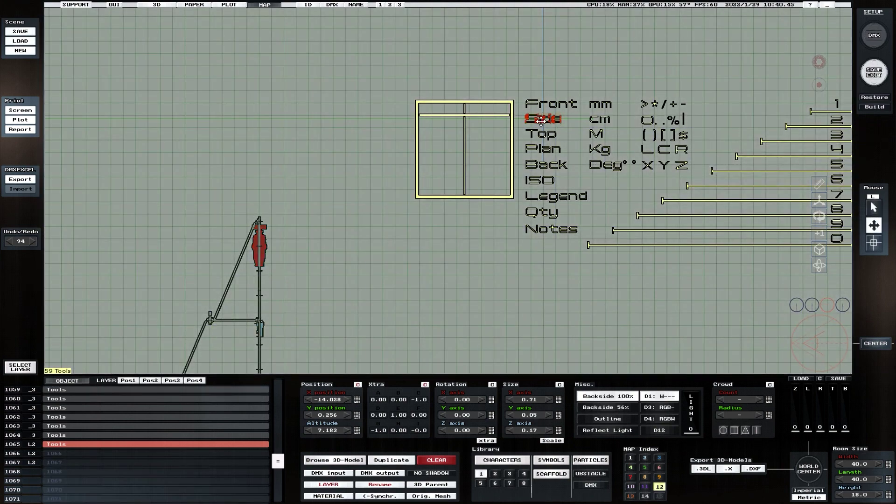
left_click_drag(543, 118, 409, 208)
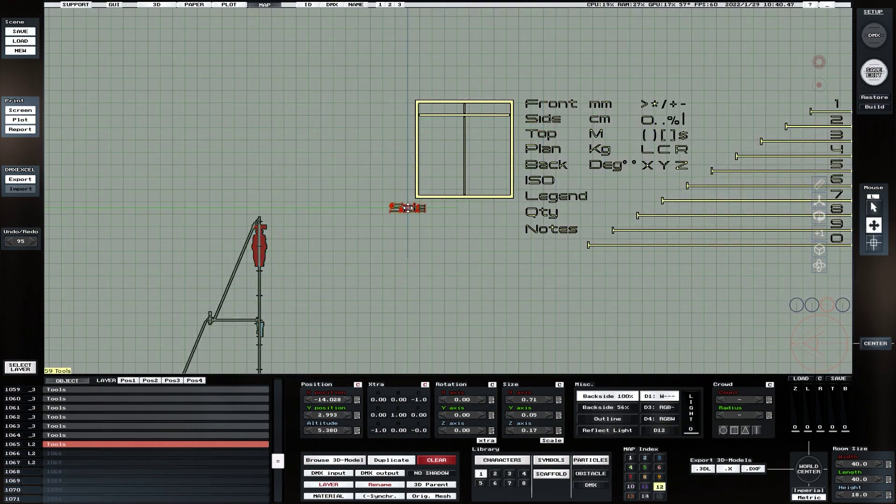
Step: Duplicate the toolbox's 6 dimension line with its numeral and place the copy below the stage, spanning the deck's depth
scroll(504, 179, "down", 5)
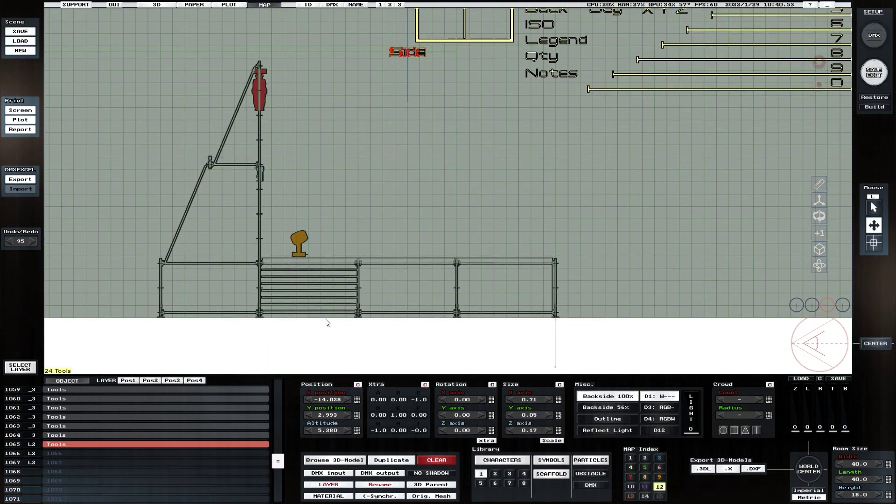
middle_click_drag(570, 301, 688, 158)
left_click(699, 133)
left_click(699, 128, "ctrl")
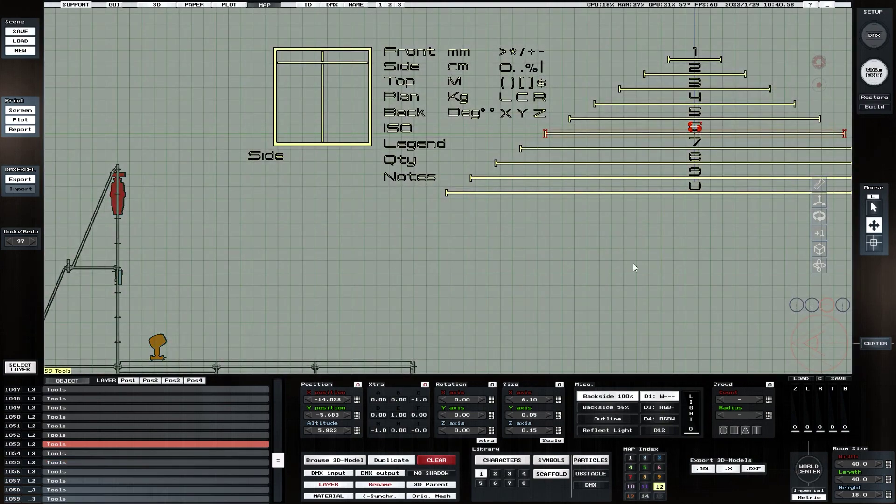
left_click(381, 460)
left_click_drag(690, 133, 285, 265)
key("Up")
Step: Duplicate the toolbox label M and place the copy directly after the 6 below the stage
left_click(472, 74)
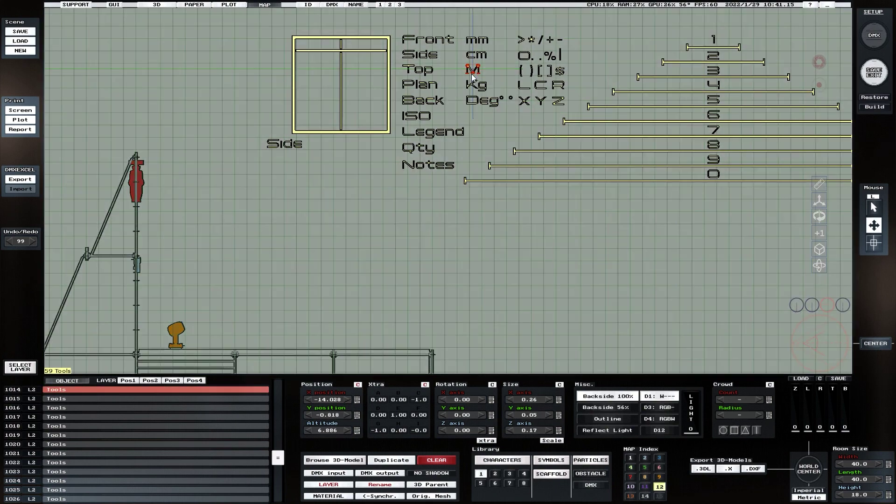
key("ctrl+d")
left_click_drag(471, 73, 300, 334)
key("Down")
key("Up")
Step: Duplicate the toolbox letter Z and place the copy beneath the 6M dimension line, at about Y 2.842, altitude -0.463
left_click(557, 112)
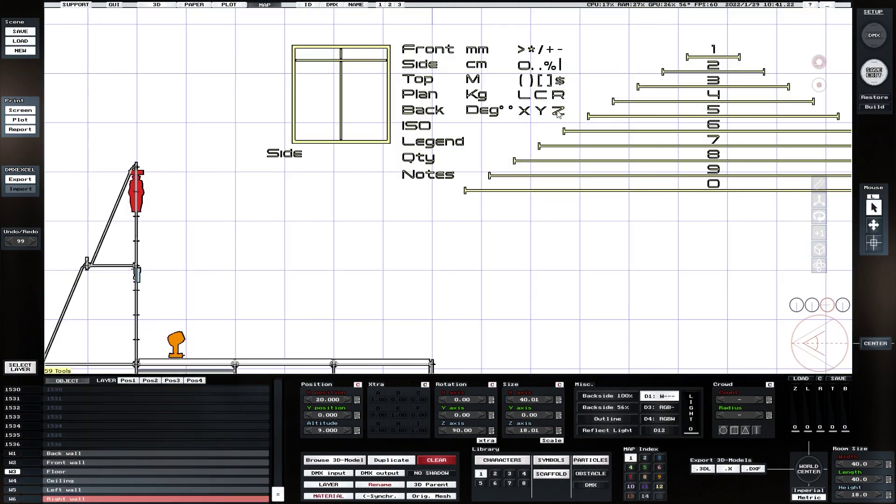
left_click(556, 114)
left_click(874, 226)
left_click(391, 460)
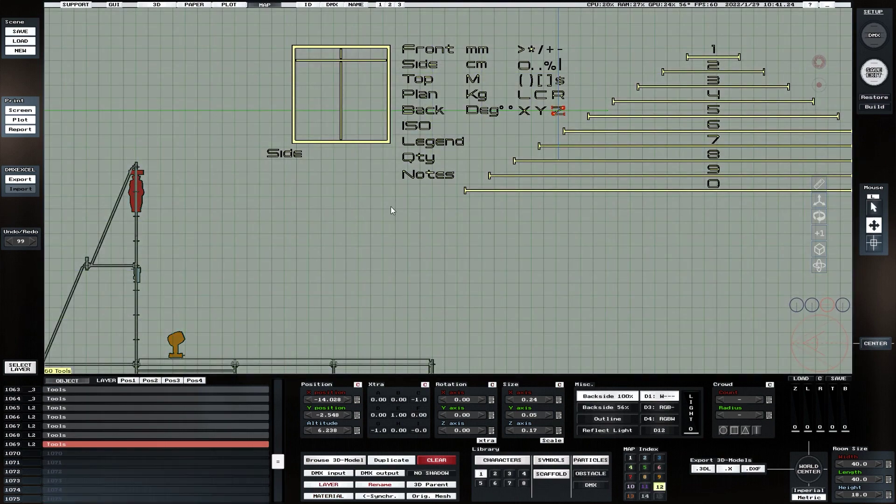
left_click_drag(553, 118, 293, 323)
key("Down")
Step: Assign the green map index 5 to the placed 6 line, its numeral, the M and the Z, and deselect them
left_click_drag(98, 434, 94, 419)
left_click(645, 469)
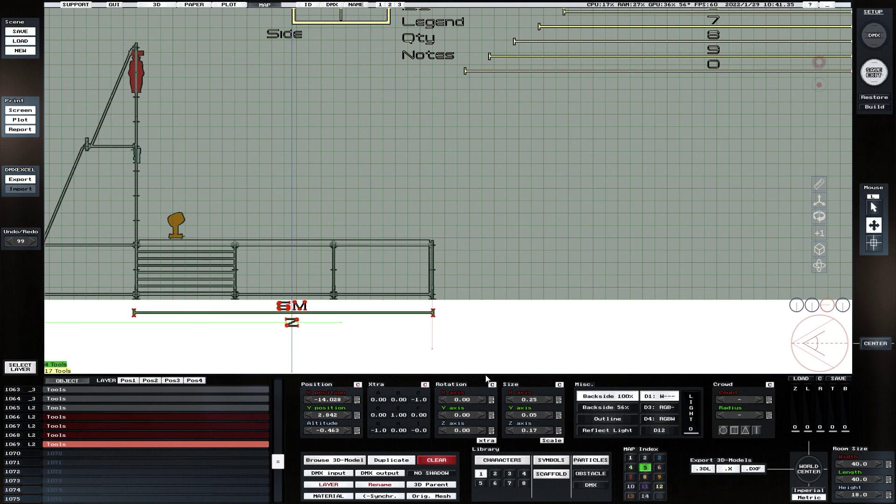
left_click(177, 454)
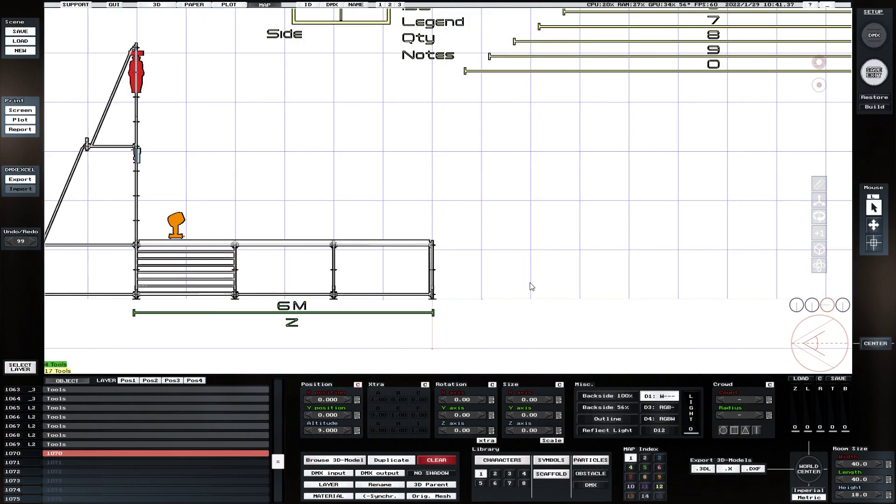
Step: Duplicate the toolbox's 5 dimension line with its numeral and stand the line upright behind the scaffold tower
left_click(566, 148)
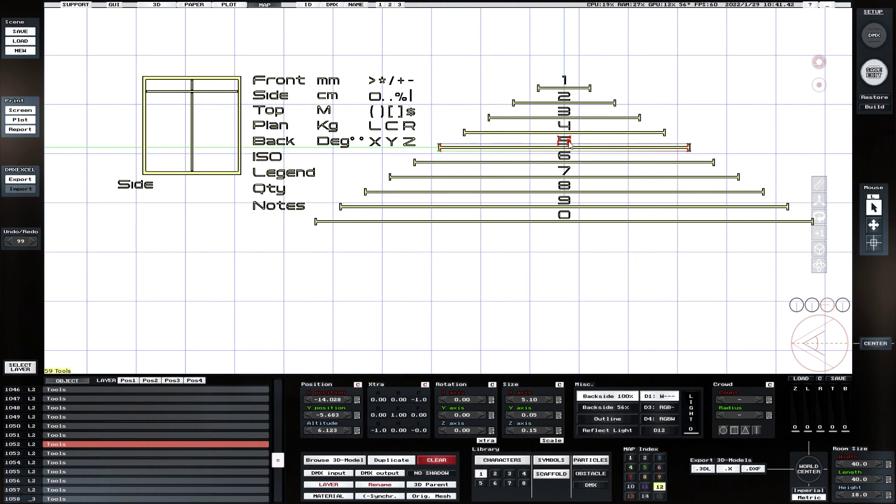
left_click(391, 461)
left_click_drag(564, 146, 189, 307)
middle_click_drag(190, 308, 536, 181)
left_click_drag(537, 180, 212, 231)
left_click(473, 415)
scroll(473, 414, "down", 1)
scroll(468, 400, "up", 9)
Step: Place the numeral 5 beside the upright line and add a copy of the M after it, at about Y 8.516, altitude 2.755
left_click_drag(216, 272, 201, 179)
left_click(141, 349)
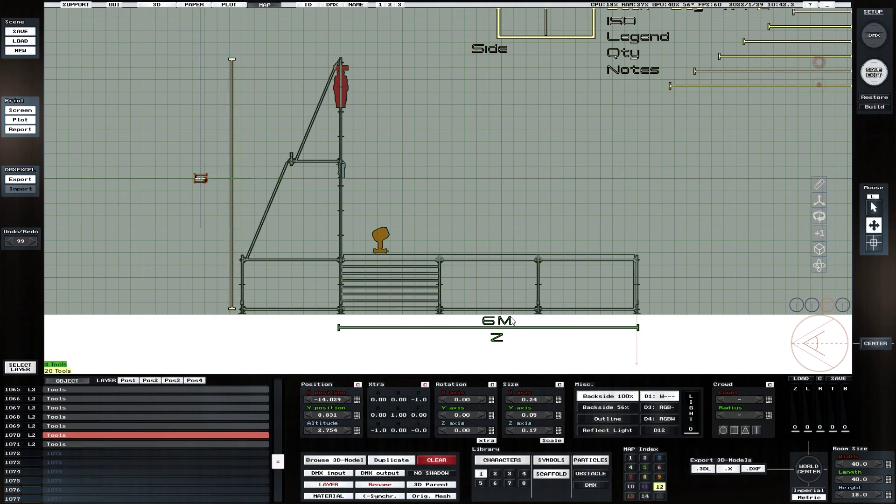
left_click(507, 322)
left_click(391, 460)
left_click_drag(507, 322, 216, 179)
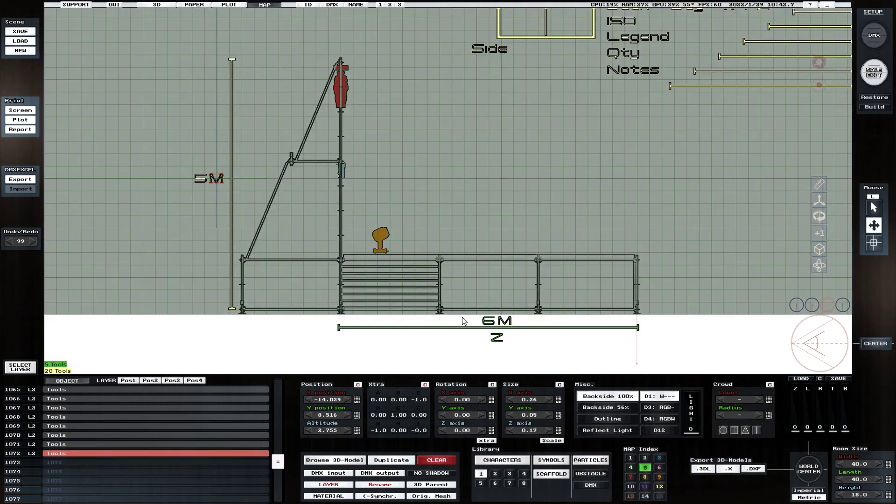
Step: Duplicate the toolbox letter Y and place the copy beside the upright 5M dimension line, opposite the 5M label
middle_click_drag(467, 322, 448, 379)
left_click(727, 64)
left_click(391, 460)
mouse_move(729, 66)
left_mouse_down()
mouse_move(480, 181)
mouse_move(225, 237)
left_mouse_up()
Step: Colour the upright line, its numeral 5, the M and the Y blue, and deselect them
left_click(98, 434, "ctrl")
left_click(94, 427, "ctrl")
left_click(89, 417, "ctrl")
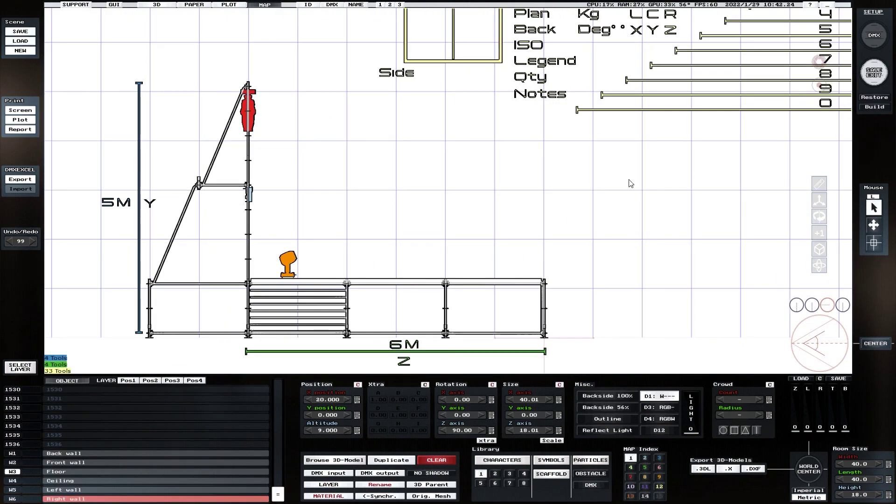
Step: Duplicate the toolbox's 1 dimension line with its numeral and stand it at the stage's front edge, rotating the line to -90 about X
mouse_move(555, 321)
middle_mouse_down()
mouse_move(524, 334)
mouse_move(492, 302)
mouse_move(484, 323)
mouse_move(500, 316)
mouse_move(545, 206)
mouse_move(605, 124)
middle_mouse_up()
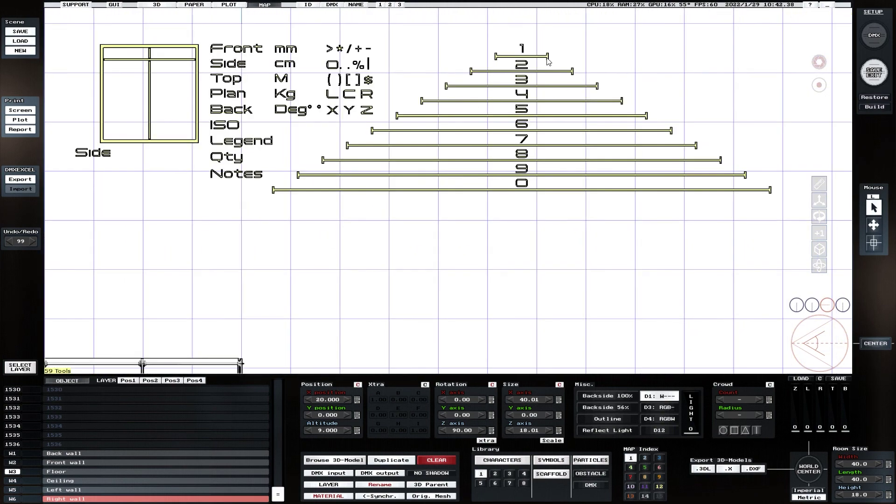
left_click(548, 58)
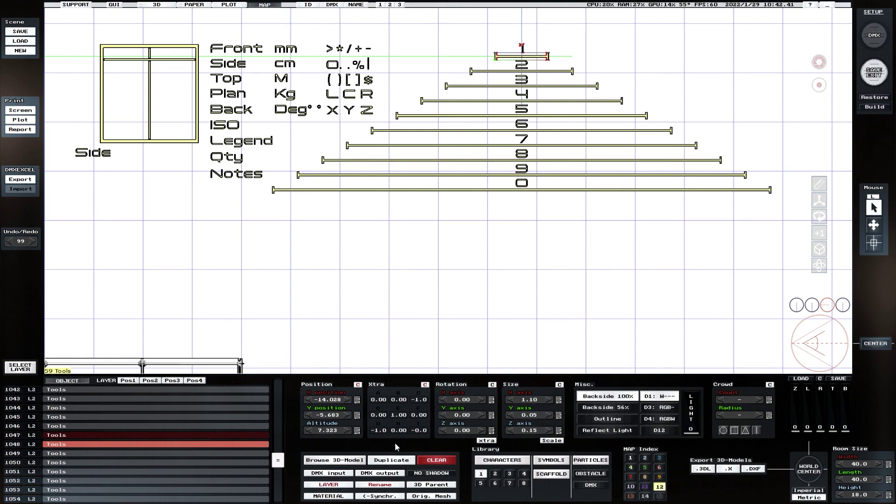
left_click(400, 462)
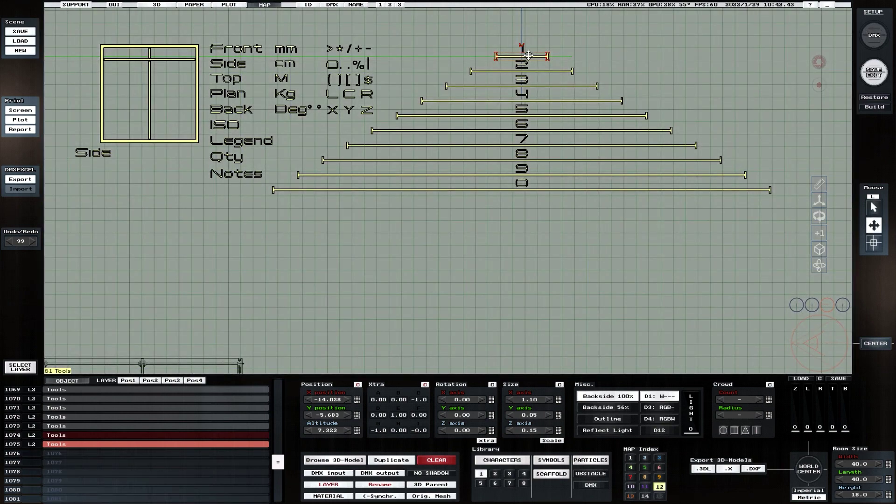
left_click_drag(528, 56, 298, 322)
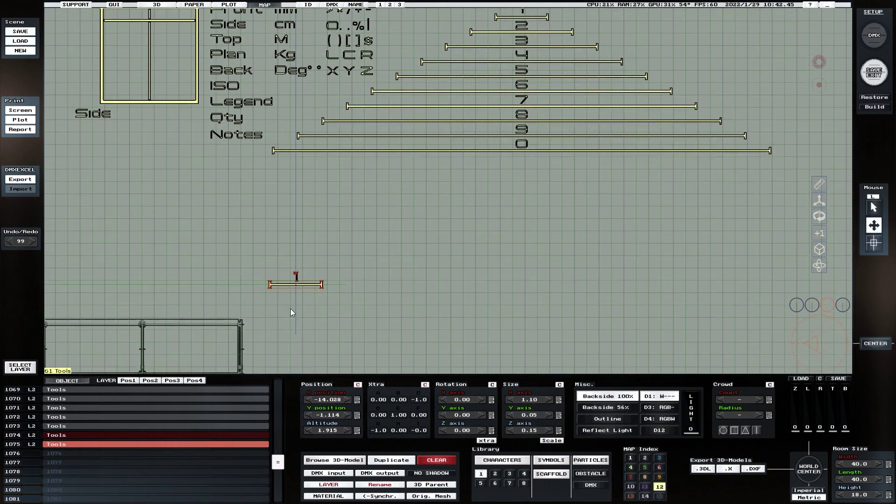
middle_click_drag(289, 297, 288, 235)
left_click_drag(288, 235, 263, 282)
scroll(467, 401, "down", 12)
scroll(466, 402, "down", 6)
left_click(250, 257)
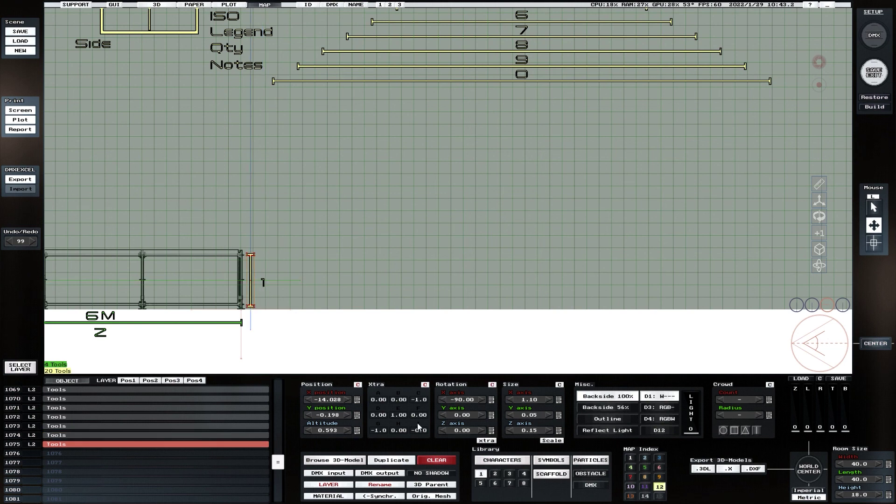
Step: Set the X size of the upright line at the stage's front edge to 1.20
left_click(559, 400)
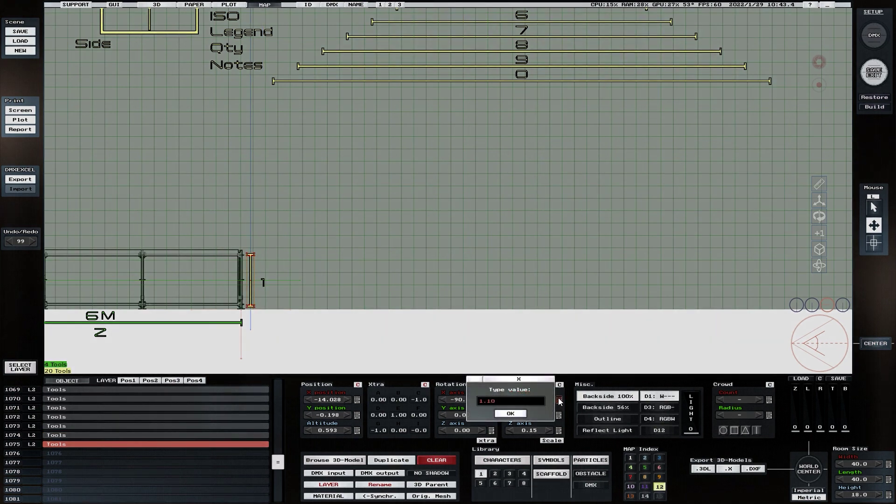
type("1.2")
key("Return")
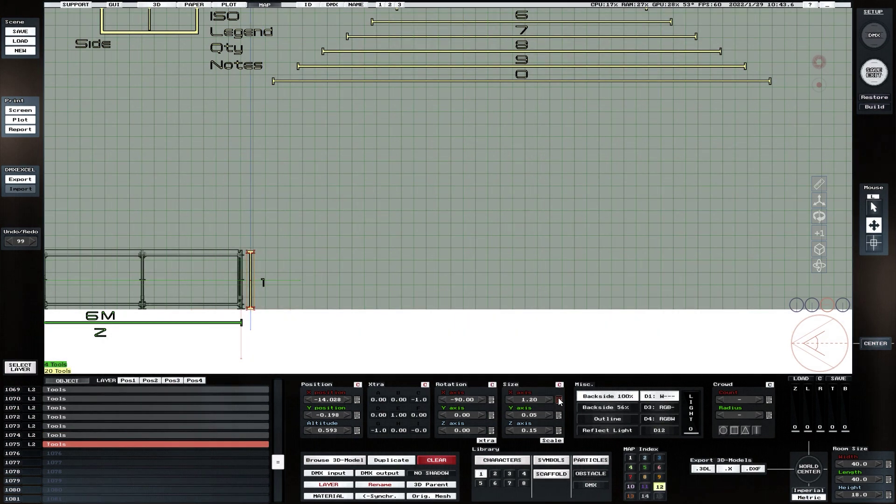
left_click(263, 284)
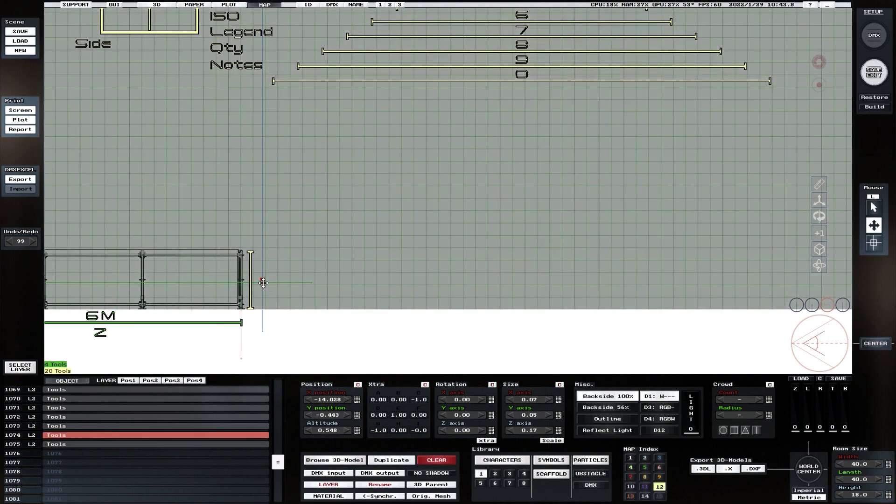
left_click(268, 292)
Step: Duplicate the toolbox's decimal point and place the copy right after the 1 at the stage's front edge
scroll(288, 291, "up", 5)
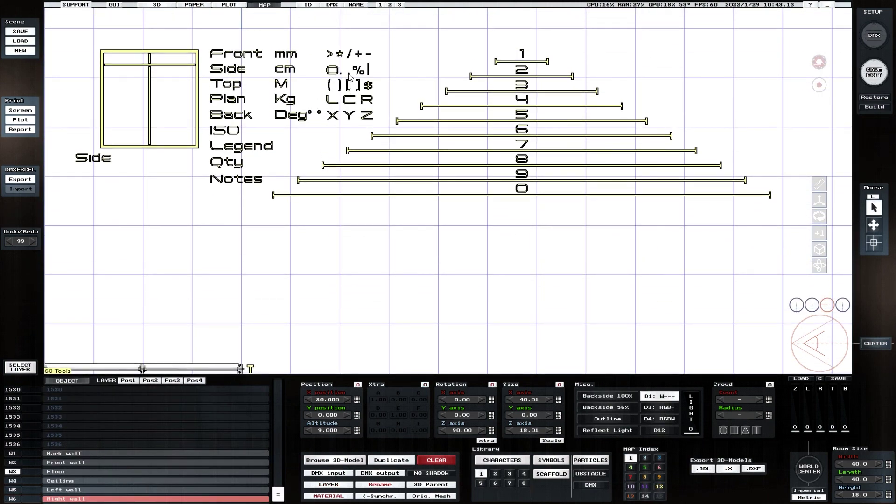
left_click(350, 75)
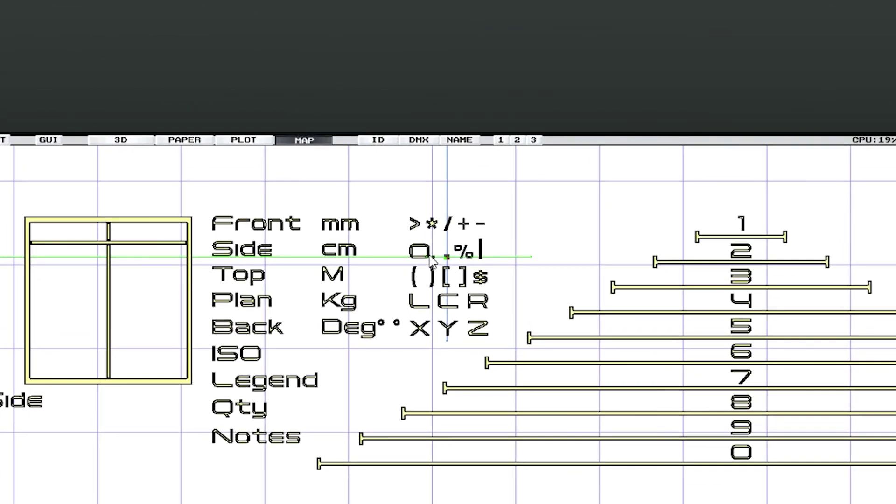
left_click(428, 257)
left_click(447, 258)
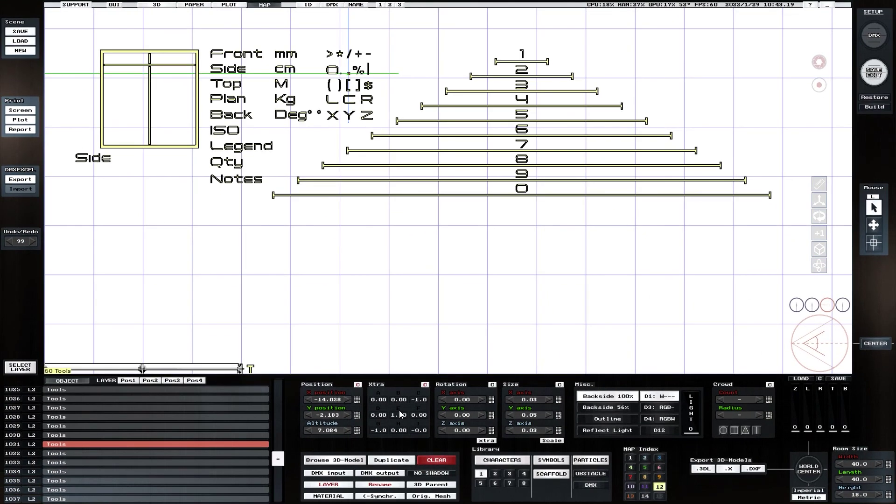
left_click(340, 75)
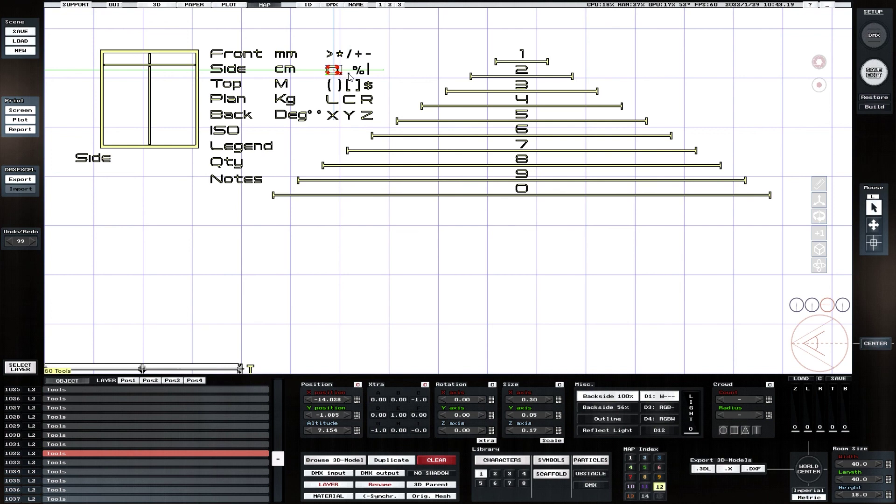
left_click(349, 76)
left_click(391, 460)
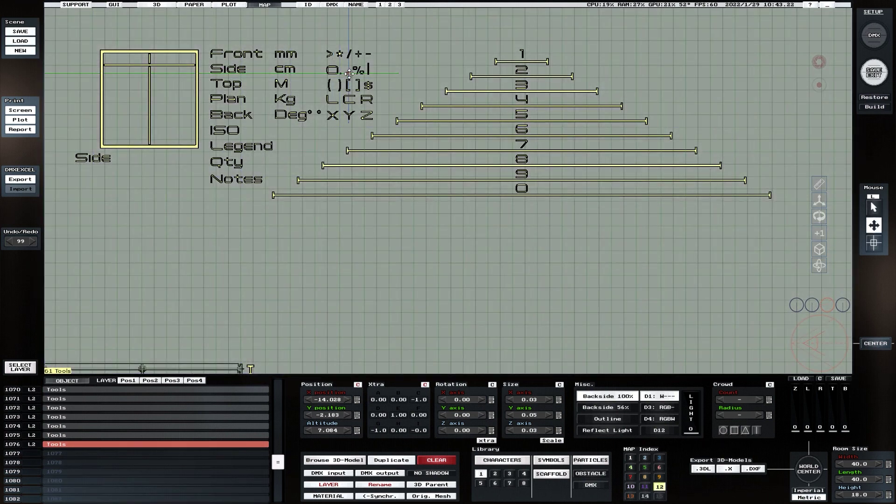
left_click_drag(349, 73, 308, 335)
middle_click_drag(308, 344, 314, 223)
middle_click_drag(512, 312, 440, 343)
left_click_drag(386, 184, 346, 246)
Step: Duplicate the toolbox numeral 2 and place the copy after the decimal point to form the label 1.2
middle_click_drag(633, 152, 633, 103)
left_click(602, 35)
left_click(391, 461)
left_click_drag(599, 35, 357, 362)
middle_click_drag(380, 341, 380, 247)
Step: Duplicate the M of the 6M label and place the copy after 1.2 at the stage's front edge
left_click(185, 302)
left_click(391, 461)
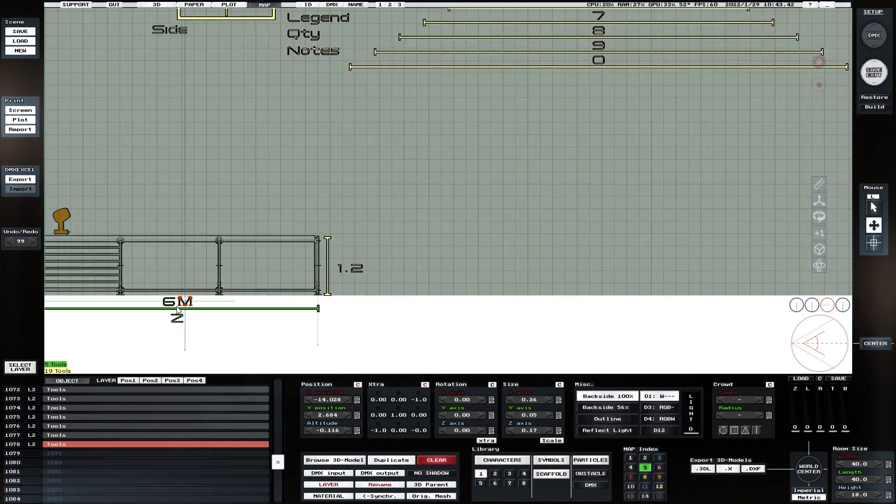
left_click_drag(182, 304, 372, 272)
left_click(373, 290)
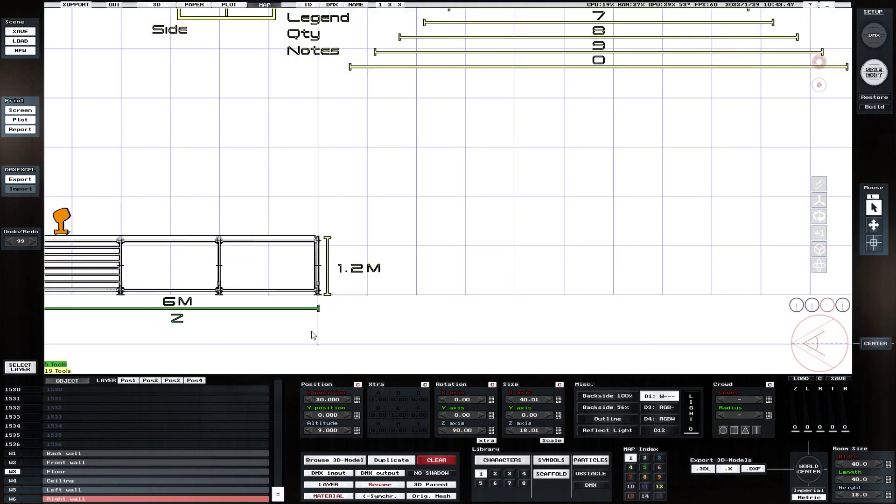
Step: Colour the 1.2M label and its upright dimension line blue with map index 3
left_click(379, 267)
left_click(95, 435, "ctrl")
left_click(95, 428, "ctrl")
left_click(94, 417, "ctrl")
left_click(94, 409, "ctrl")
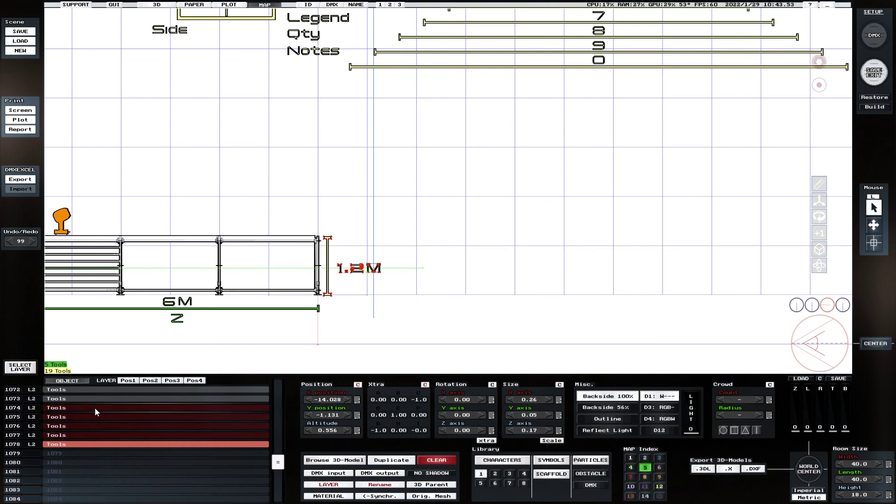
left_click(659, 459)
left_click(212, 471)
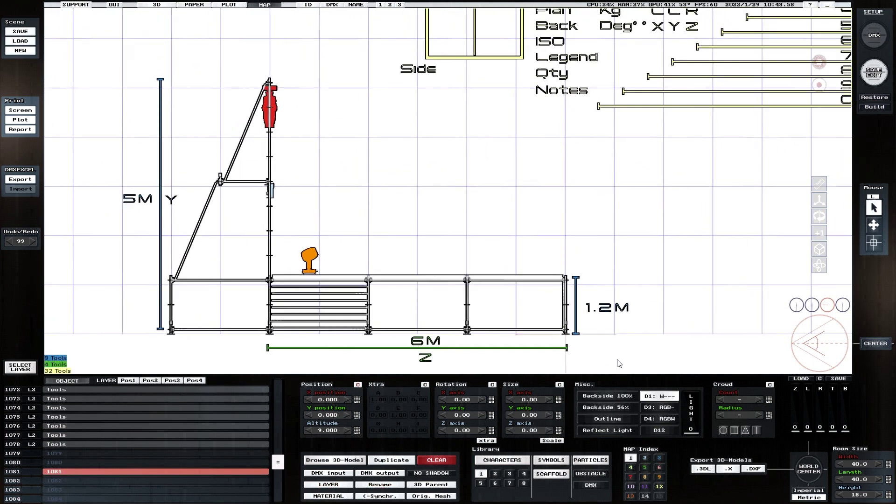
Step: Assign the Side title and all side-view dimension lines and labels to layer 4, naming that layer Side Spec
left_click(419, 71)
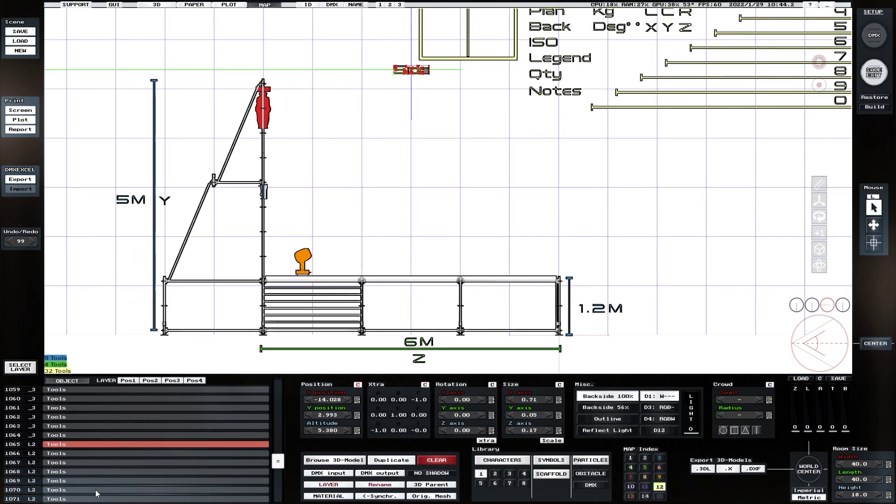
scroll(102, 464, "down", 5)
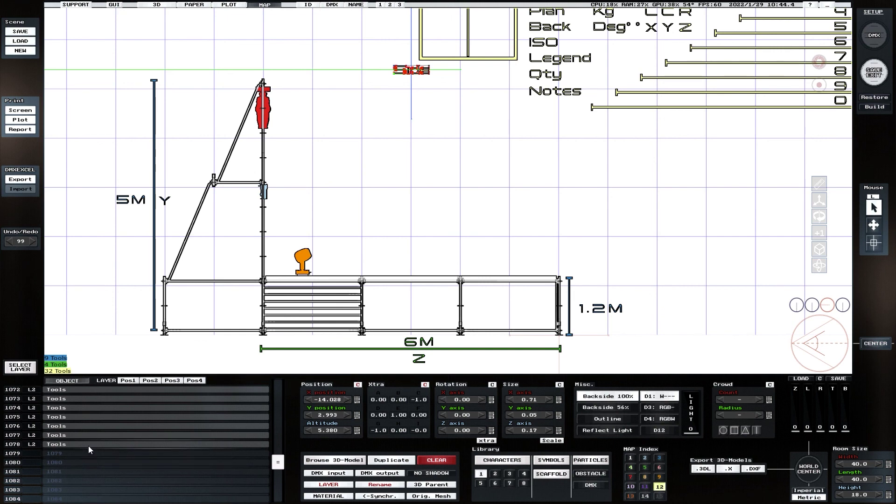
left_click(88, 446, "shift")
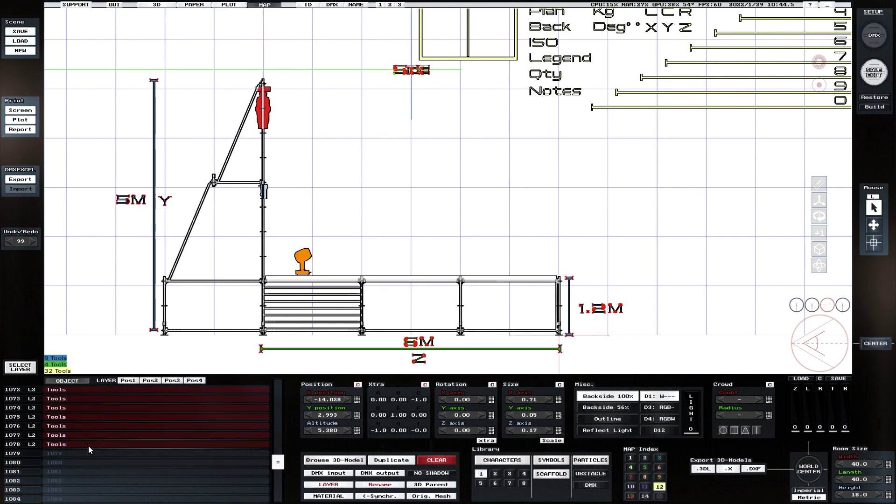
left_click(328, 485)
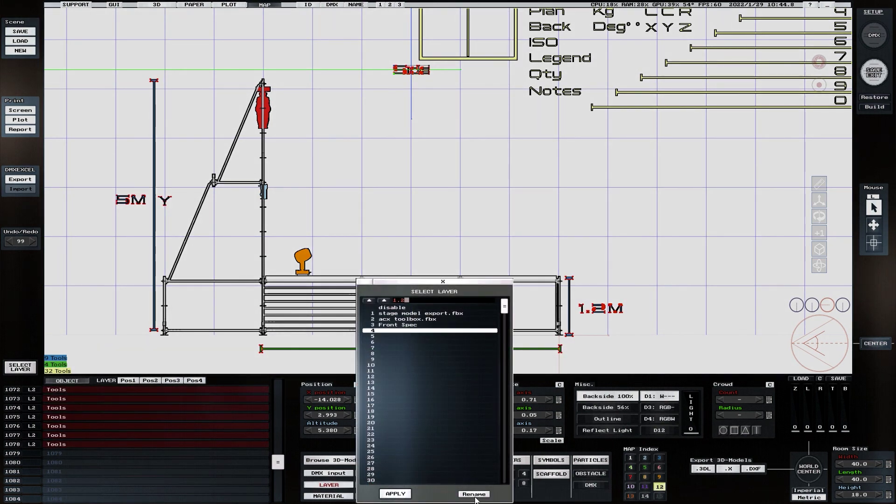
left_click(475, 494)
type("Side Spec")
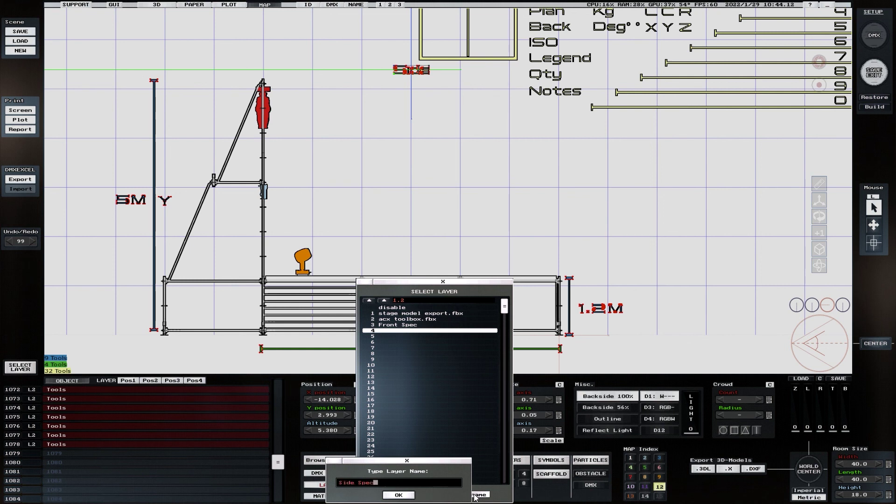
key("Return")
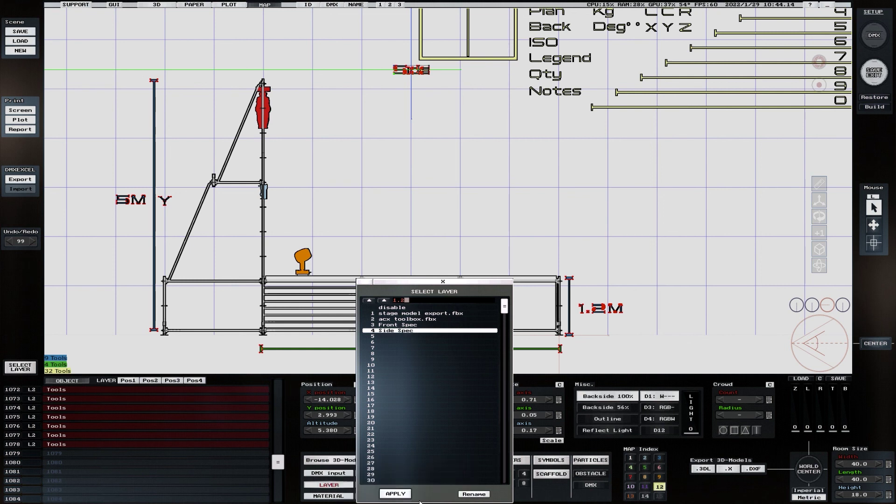
left_click(394, 494)
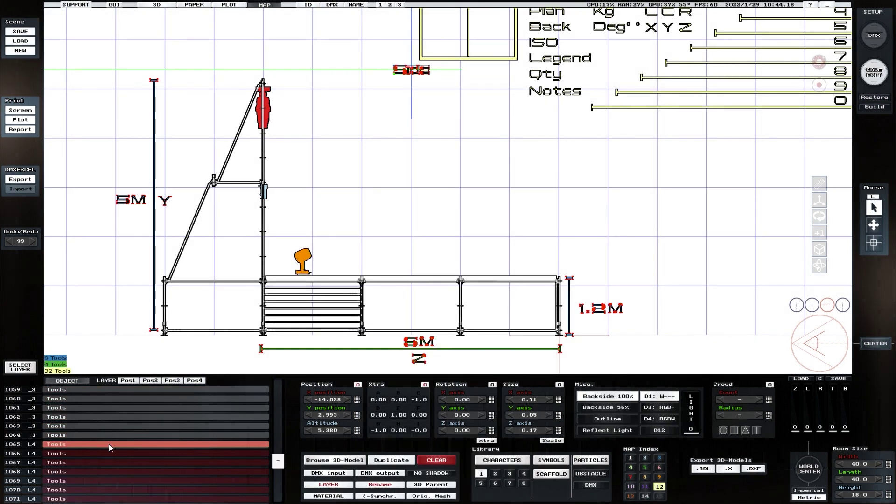
Step: Hide the acx toolbox.fbx layer so only the annotated side view remains
scroll(110, 460, "down", 4)
left_click(34, 367)
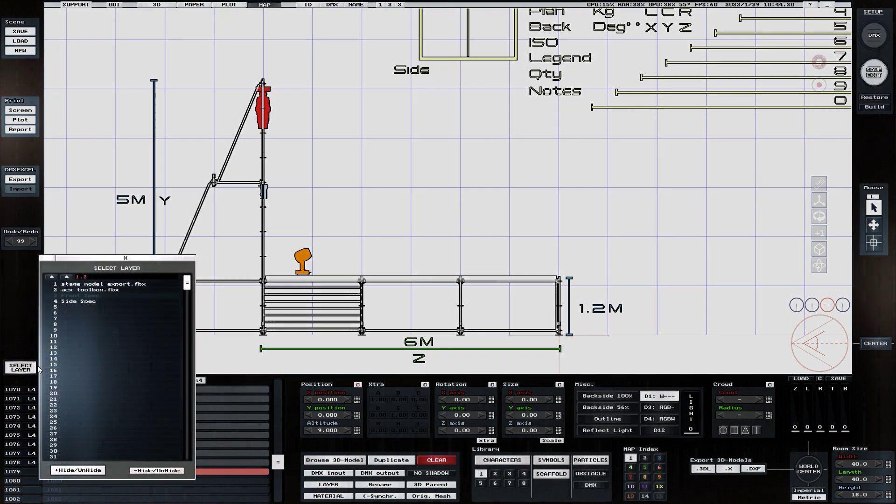
left_click(85, 290)
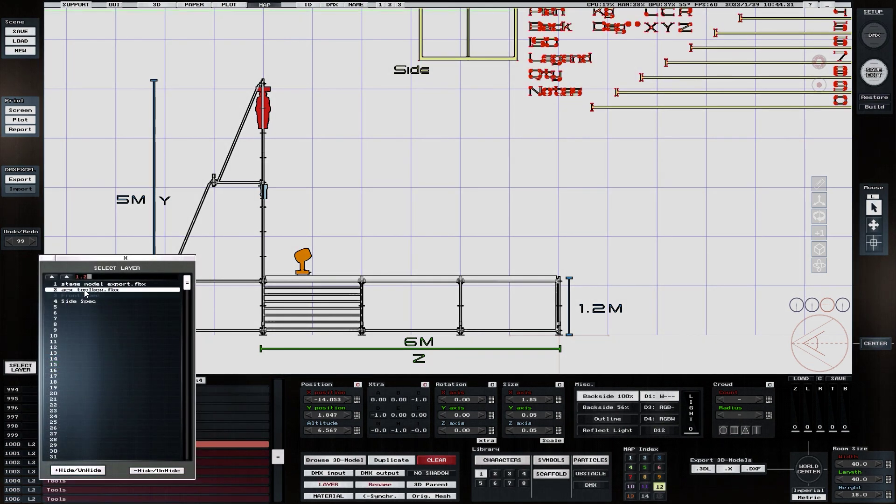
left_click(78, 470)
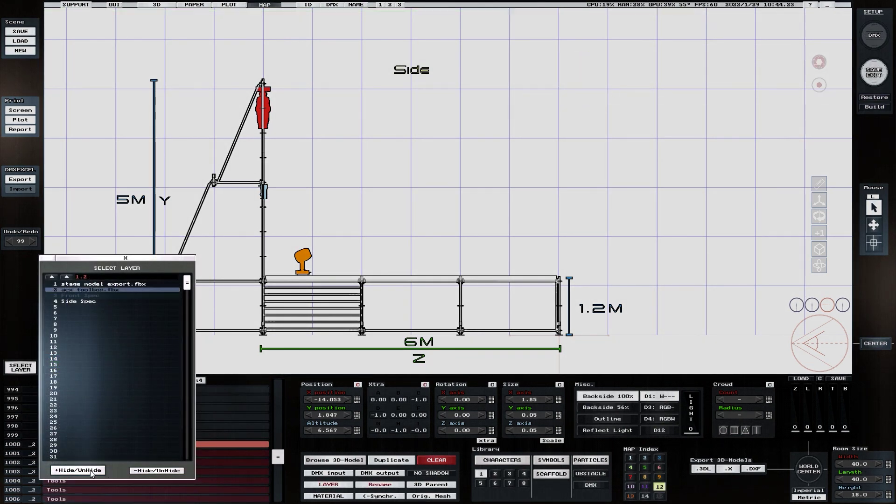
left_click(125, 258)
right_click_drag(589, 328, 650, 322)
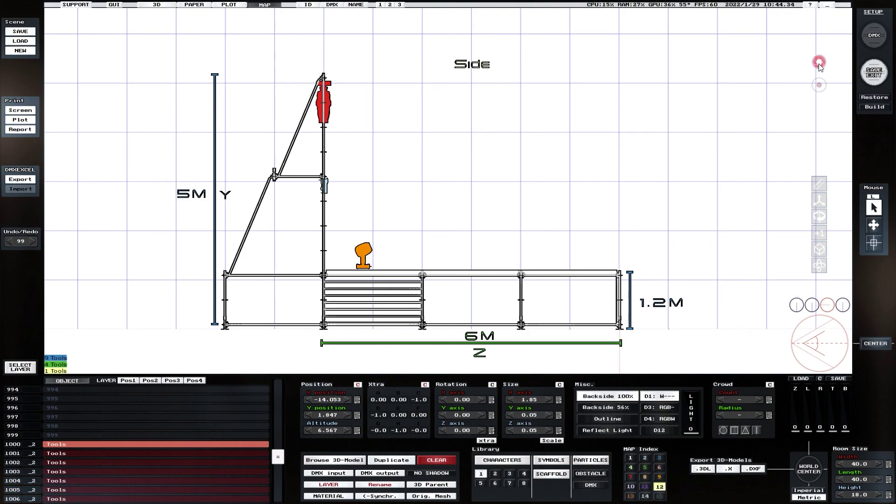
left_click(820, 62)
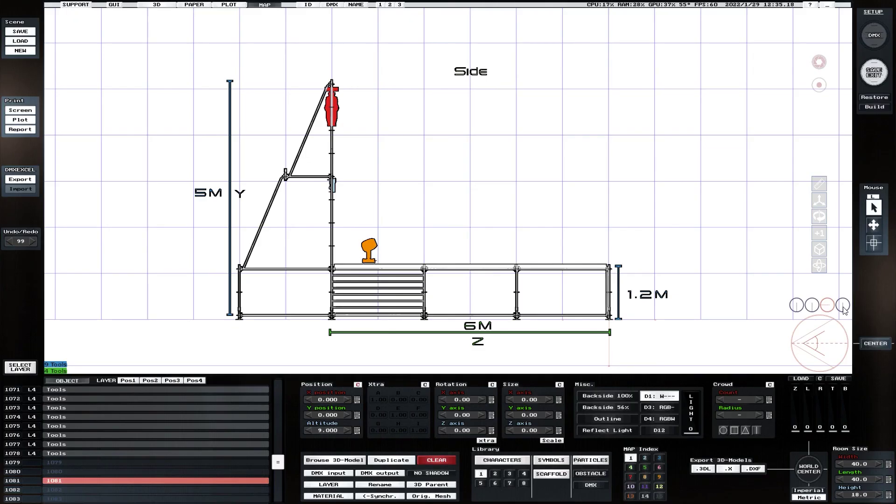
Step: Switch to the top view, hide the Side Spec layer and unhide the acx toolbox.fbx layer
left_click(843, 308)
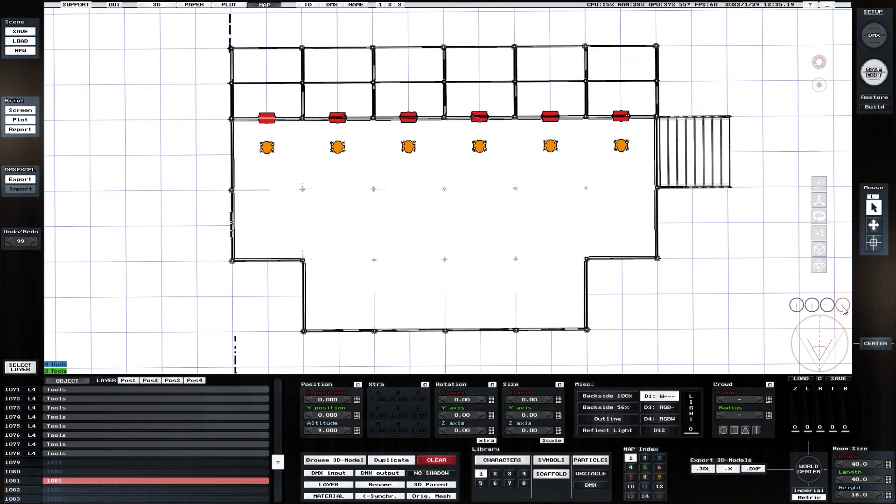
left_click(29, 366)
left_click(70, 301)
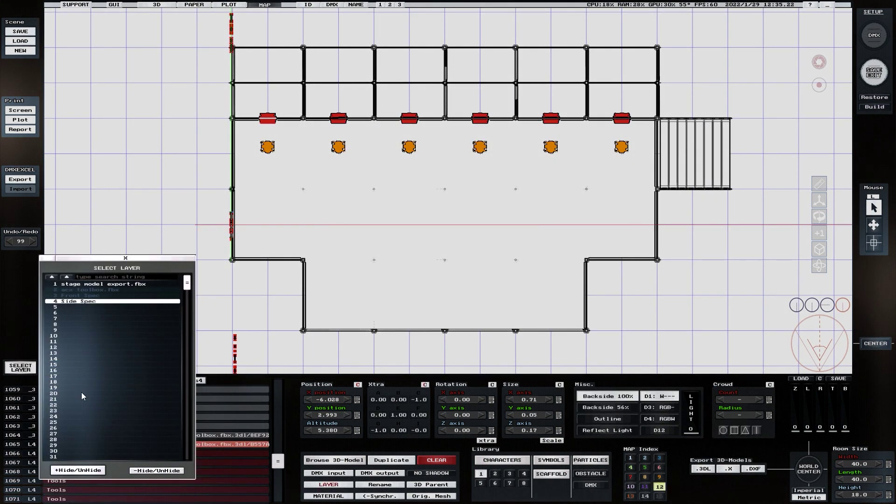
left_click(89, 472)
left_click(80, 290)
left_click(78, 300)
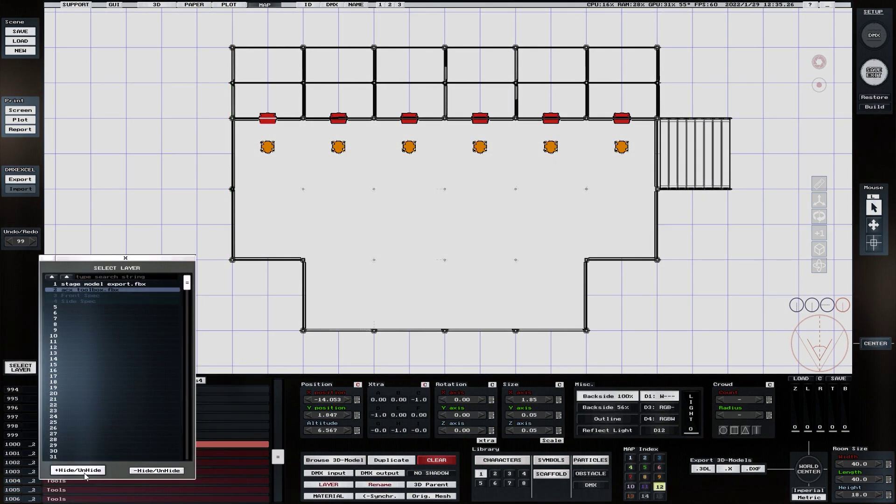
left_click(84, 471)
left_click(148, 258)
Step: Rotate the acx toolbox.fbx layer to -90 about Y and Z, move it beside the stage plan, and apply the transform to its objects
left_click(131, 381)
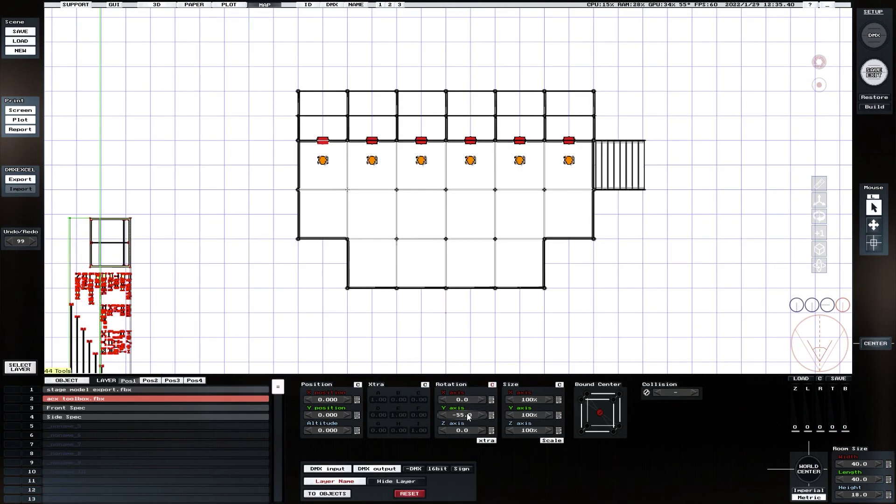
scroll(467, 413, "down", 5)
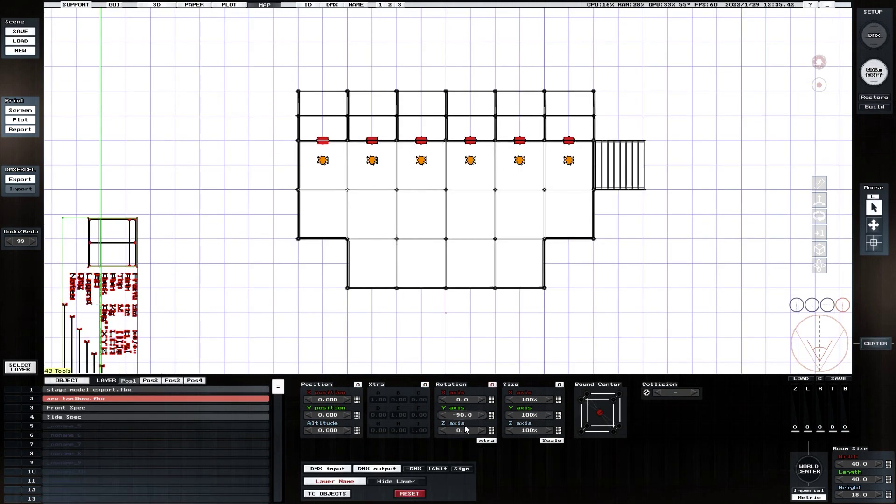
left_click_drag(148, 327, 186, 281)
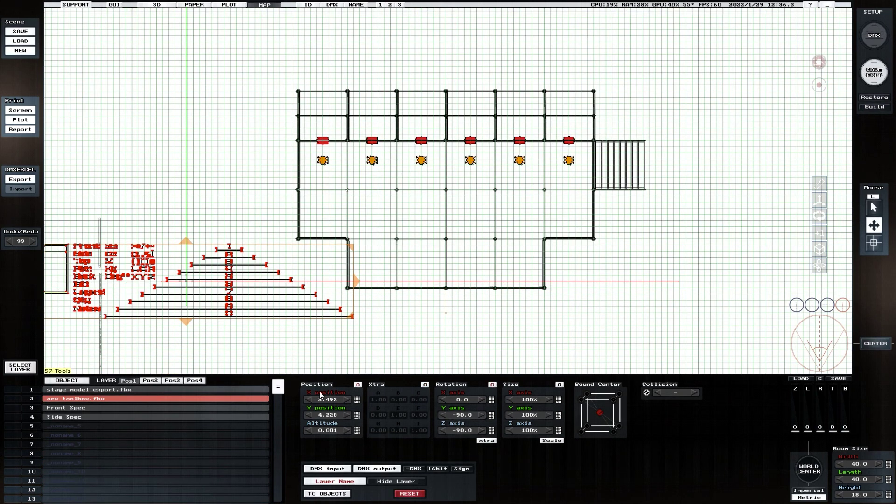
left_click(409, 494)
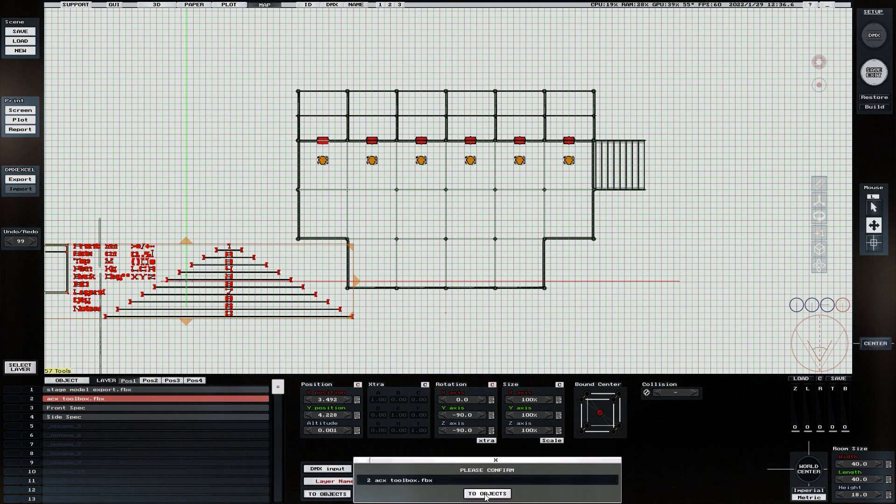
left_click(460, 491)
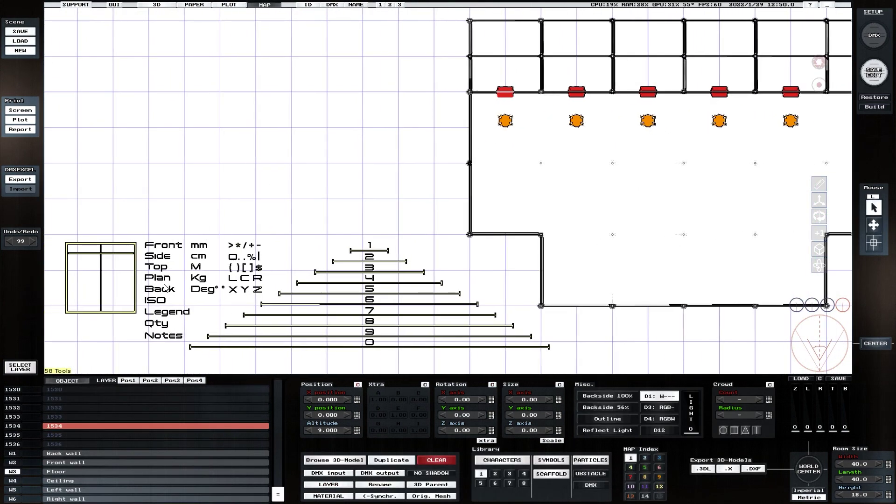
Step: Duplicate the toolbox's Plan title and centre the copy behind the stage's rear edge at X position 0
left_click(163, 278)
left_click(379, 460)
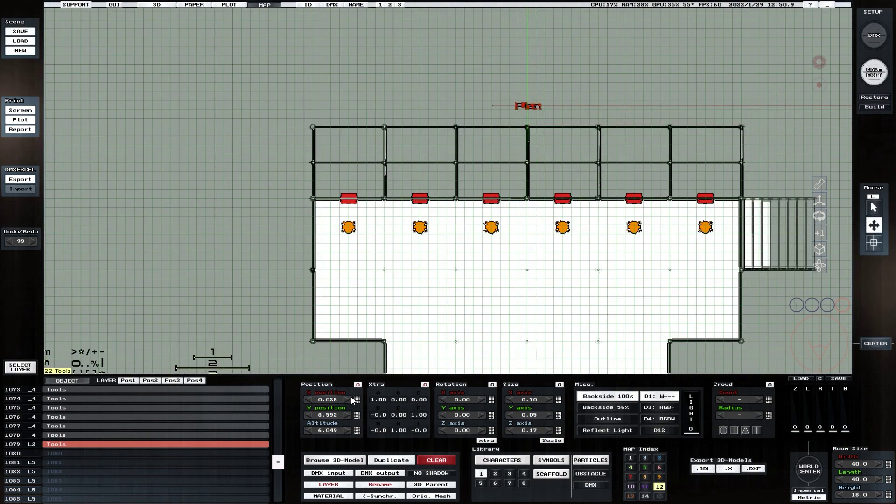
left_click(357, 400)
type("0")
key("Return")
Step: Duplicate the toolbox's longest dimension line and place the copy across the stage plan at X position 0
middle_click_drag(452, 369, 504, 333)
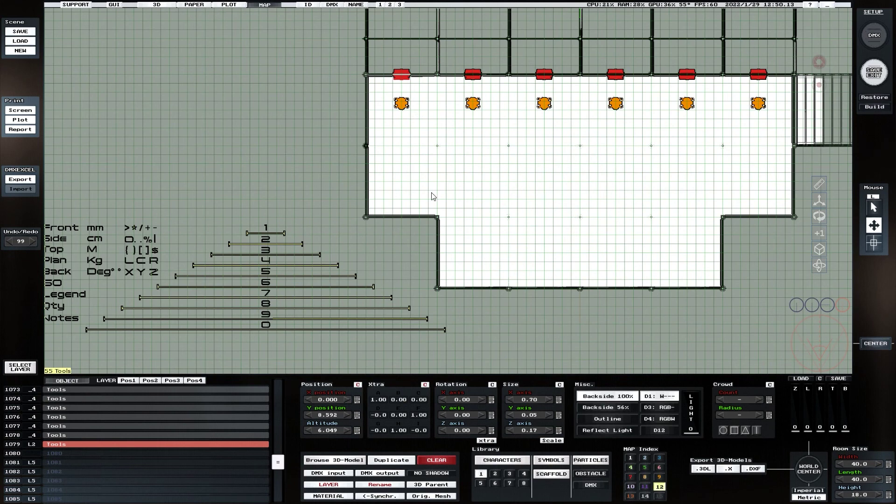
left_click(433, 329)
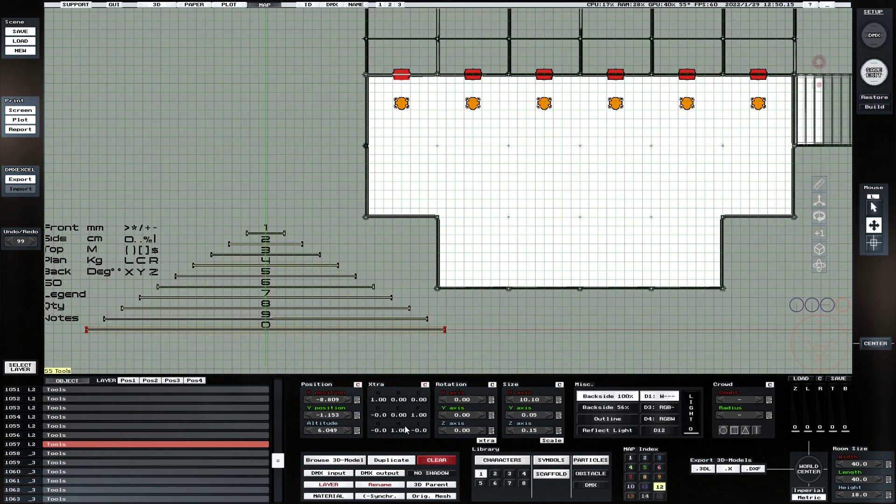
left_click(390, 461)
left_click_drag(282, 331, 603, 181)
left_click(358, 400)
type("0")
key("Return")
Step: Set the X size of the dimension line across the stage to 12
left_click(559, 400)
type("12")
key("Return")
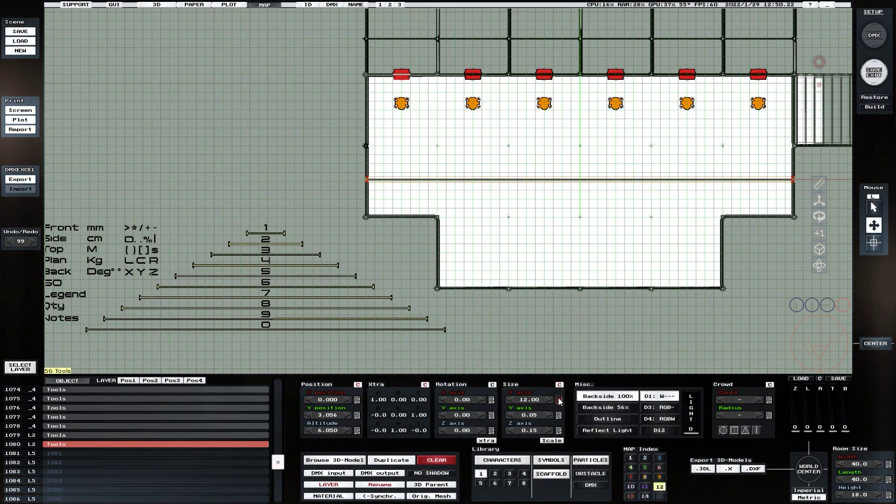
Step: Duplicate the toolbox numerals 1, 2 and 0 together with the cm unit and move the copies to the stage's width line
middle_click_drag(280, 271, 775, 331)
scroll(802, 337, "up", 1)
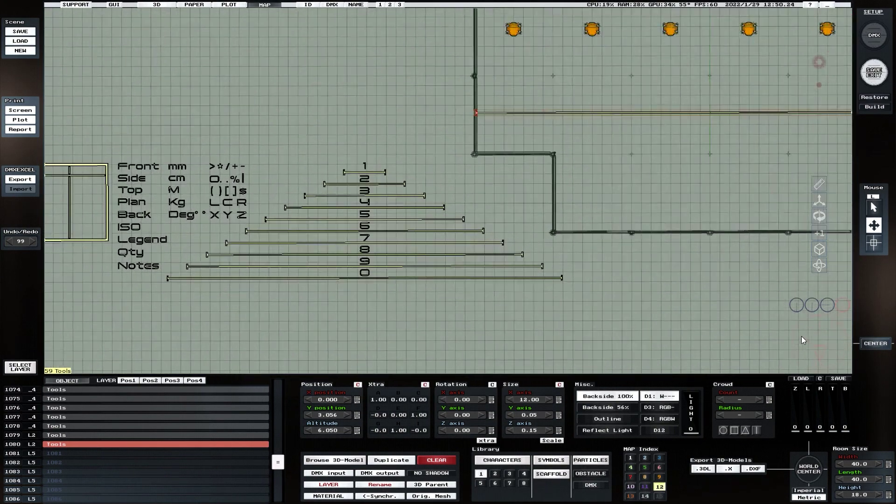
scroll(801, 337, "up", 5)
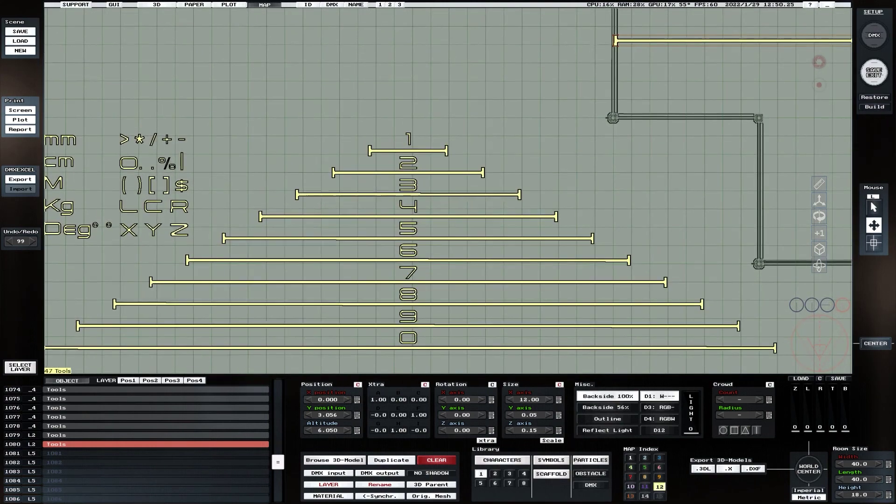
left_click(874, 208)
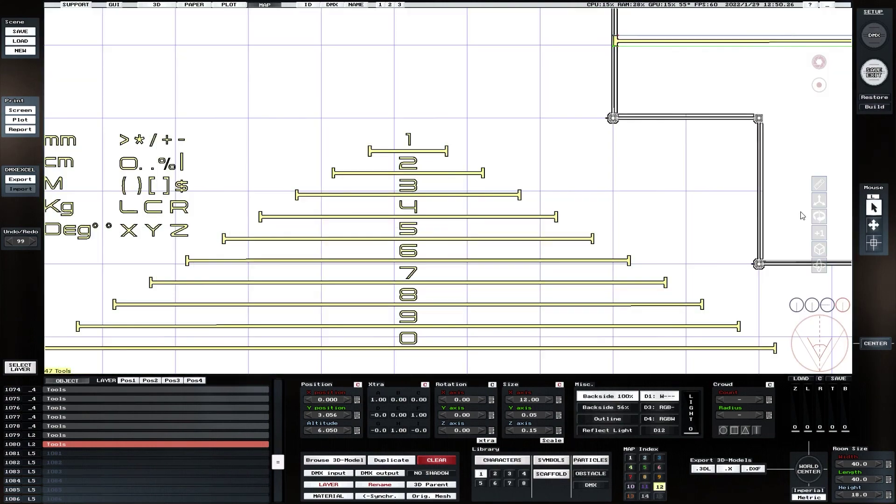
left_click(410, 140)
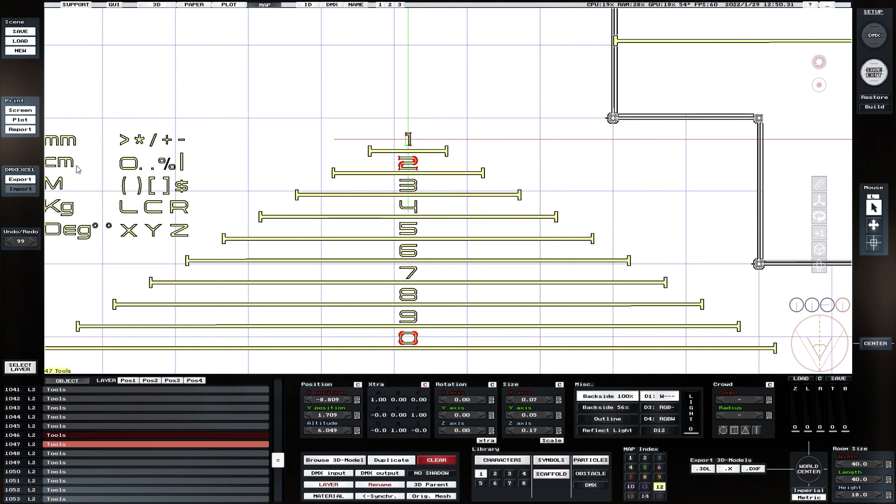
right_click_drag(76, 165, 106, 166)
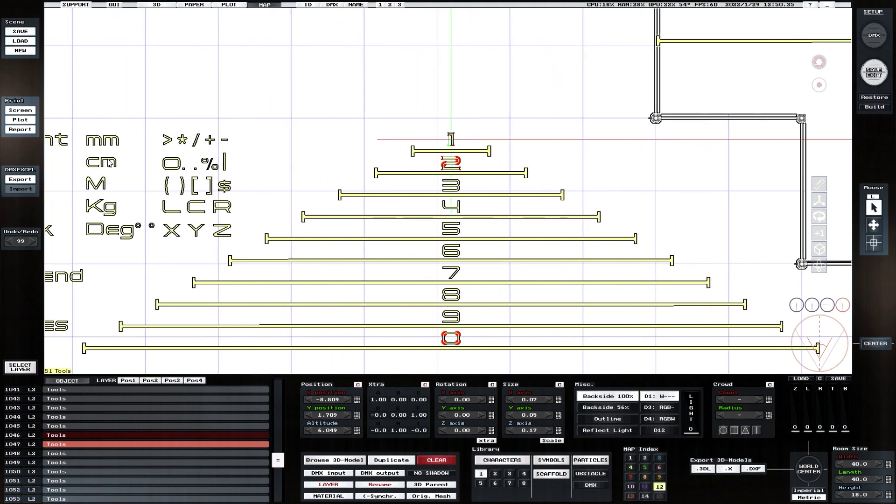
left_click(392, 461)
scroll(486, 186, "down", 3)
right_click_drag(488, 180, 285, 275)
right_click(285, 275)
left_click_drag(260, 258, 644, 181)
Step: Move the copied numeral 1 directly in front of the 2 above the width line to form 12
scroll(806, 346, "up", 4)
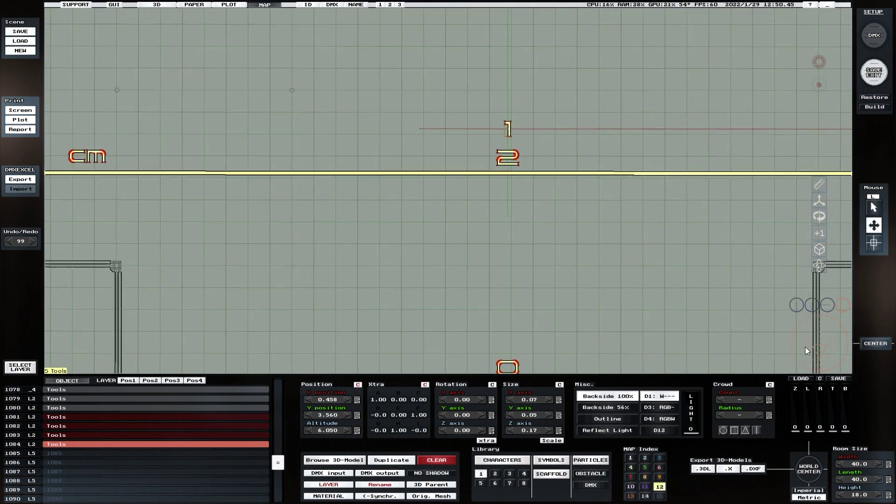
left_click(508, 126)
left_click_drag(508, 126, 486, 155)
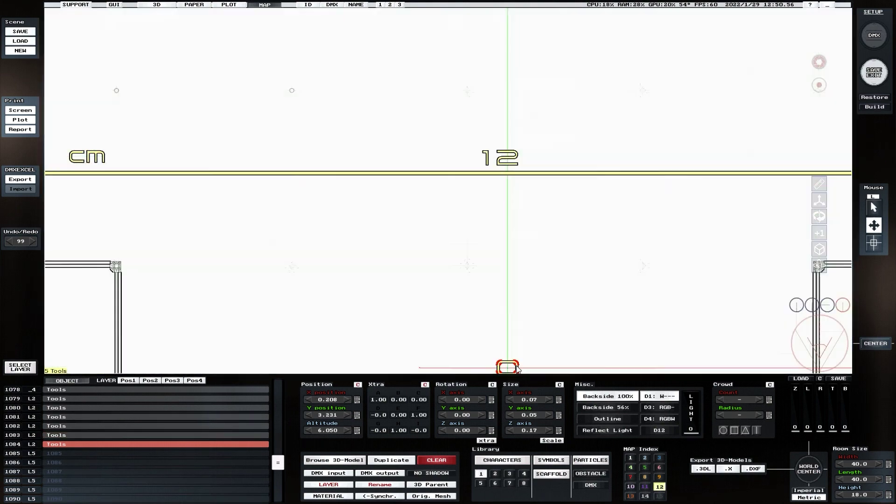
Step: Move the copied 0 and cm unit beside the numerals above the stage's width line to complete 1200cm
left_click(507, 367)
left_click_drag(507, 368, 557, 157)
left_click(87, 157)
left_click_drag(87, 157, 590, 158)
Step: Duplicate the toolbox's dimension line for 2 and place the copy upright along the side edge of the stage's front extension
scroll(763, 284, "down", 2)
middle_click_drag(242, 359, 524, 234)
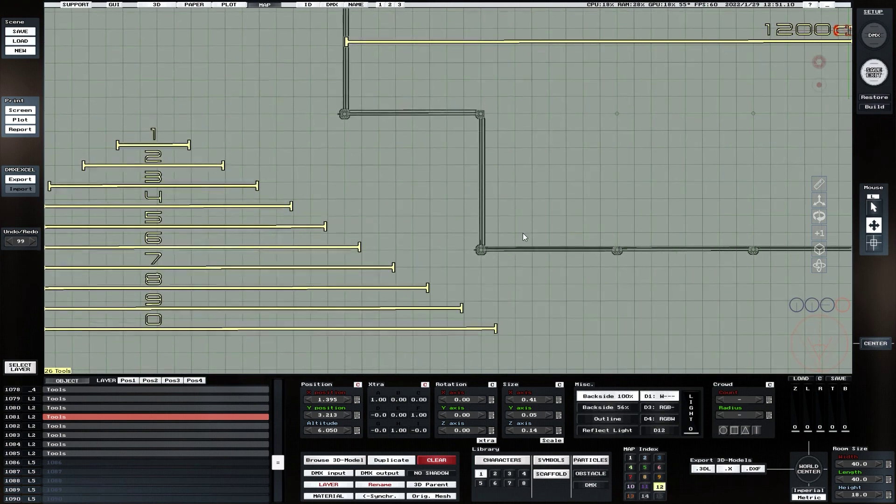
left_click(187, 164)
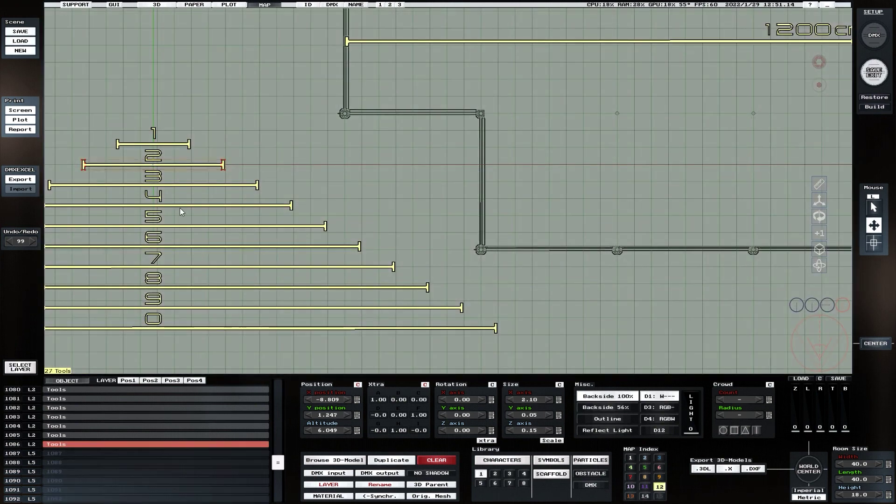
left_click_drag(177, 165, 493, 180, "ctrl")
Step: Copy the 2, both zeros and the cm unit from the 1200cm label beside the front extension's line as 200cm
scroll(469, 430, "up", 9)
middle_click_drag(766, 105, 614, 139)
left_click(543, 84)
left_click(570, 86, "shift")
left_click(586, 85, "shift")
left_click(609, 84, "shift")
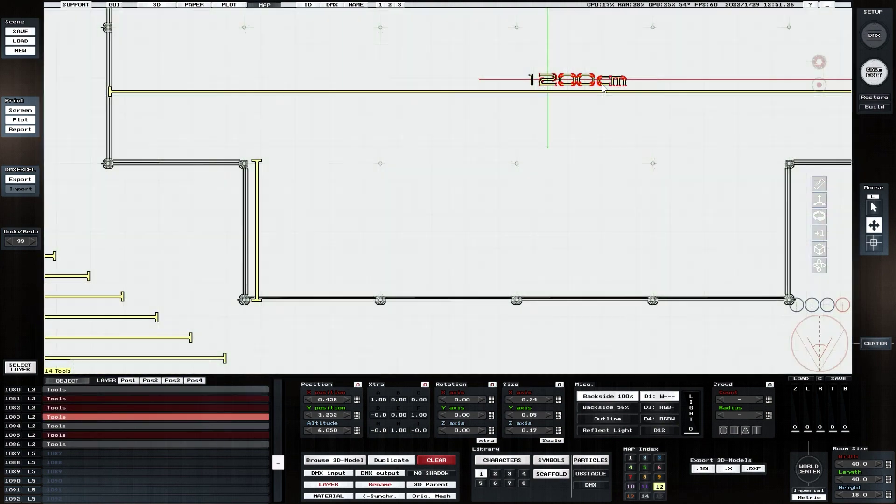
left_click_drag(550, 79, 278, 233, "ctrl")
left_click(588, 326)
middle_click_drag(785, 345, 789, 427)
scroll(786, 345, "down", 5)
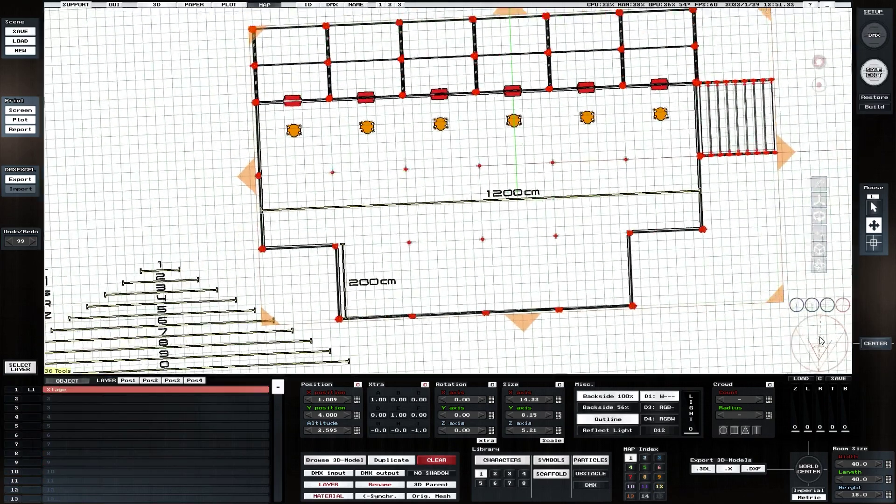
middle_click_drag(786, 344, 822, 356)
middle_click_drag(813, 185, 806, 198)
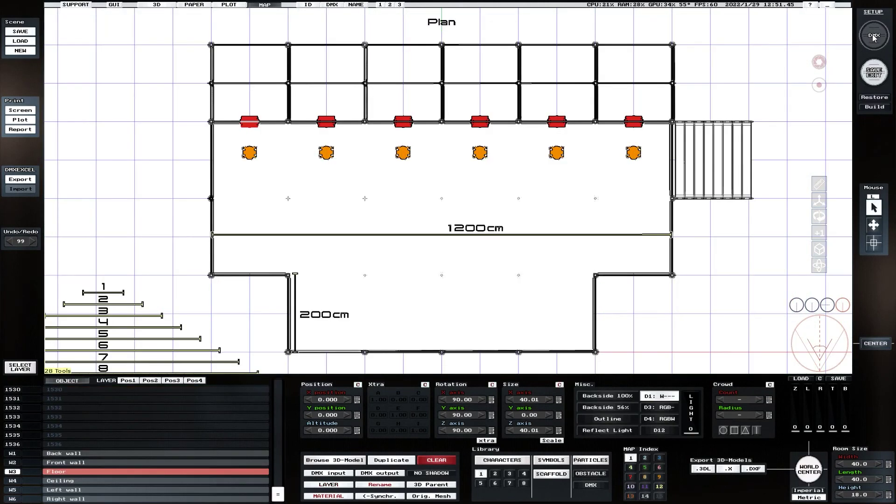
left_click(874, 37)
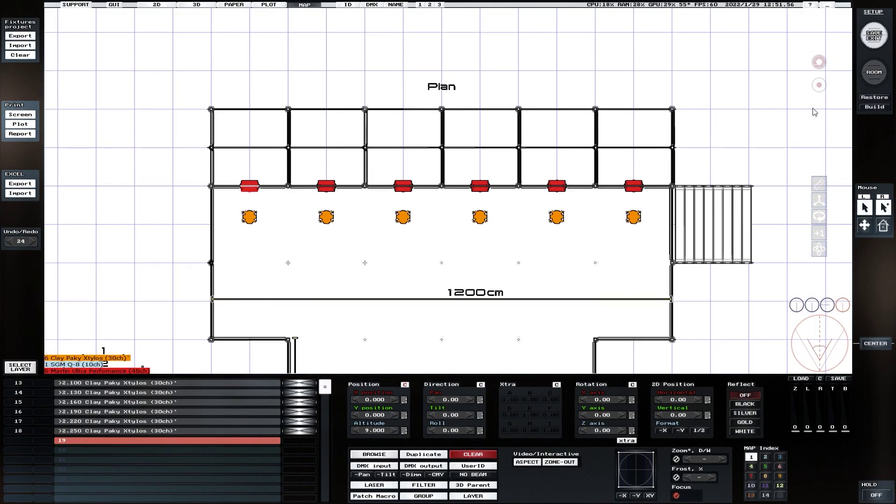
left_click(873, 75)
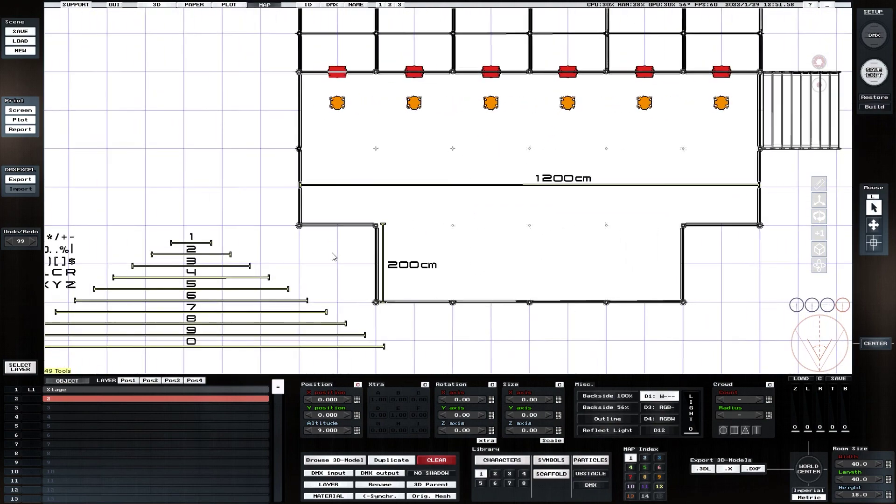
Step: Duplicate the three parts of the toolbox's table frame and place the copy in the free space beside the stage plan
left_click(110, 235)
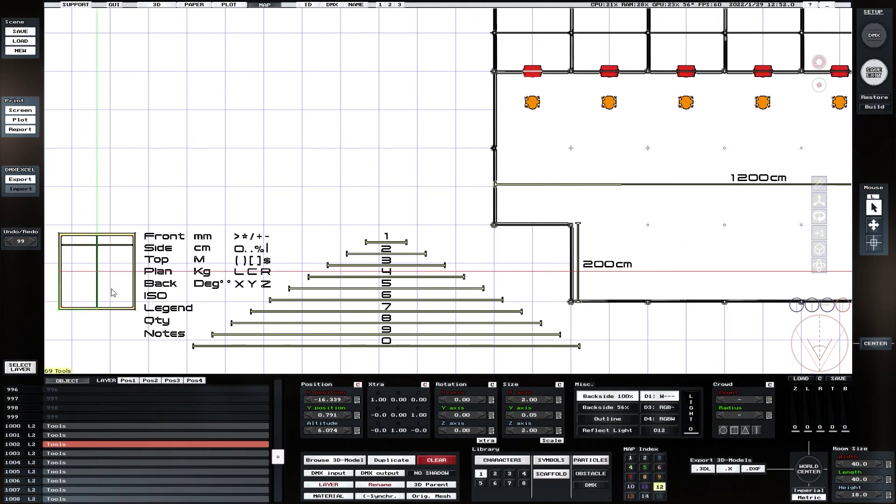
left_click(74, 426, "shift")
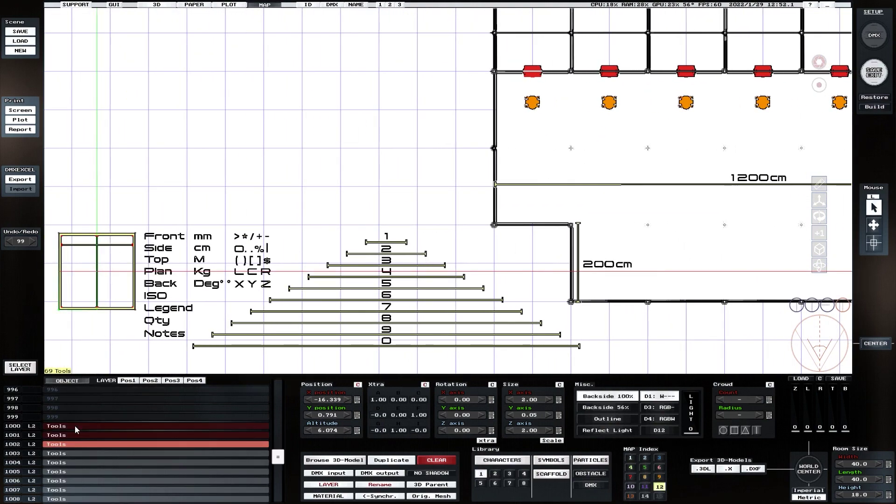
left_click(393, 461)
left_click(874, 225)
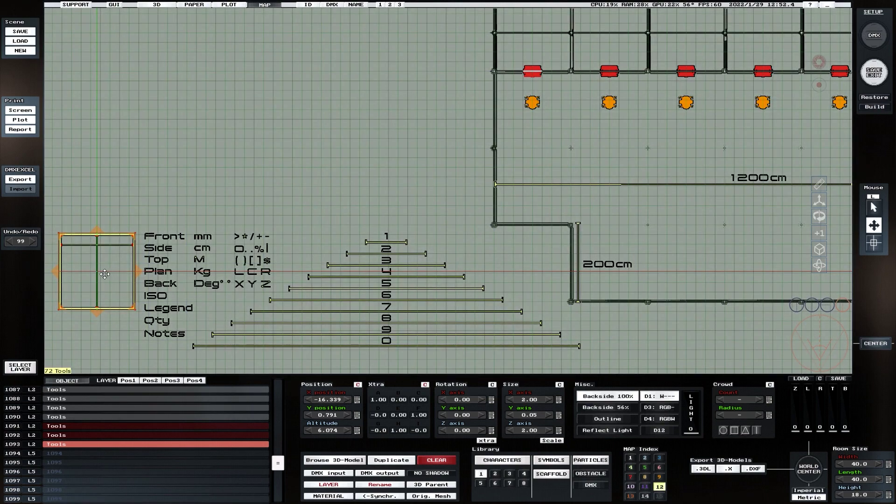
left_click_drag(96, 271, 420, 148)
left_click_drag(819, 340, 819, 340)
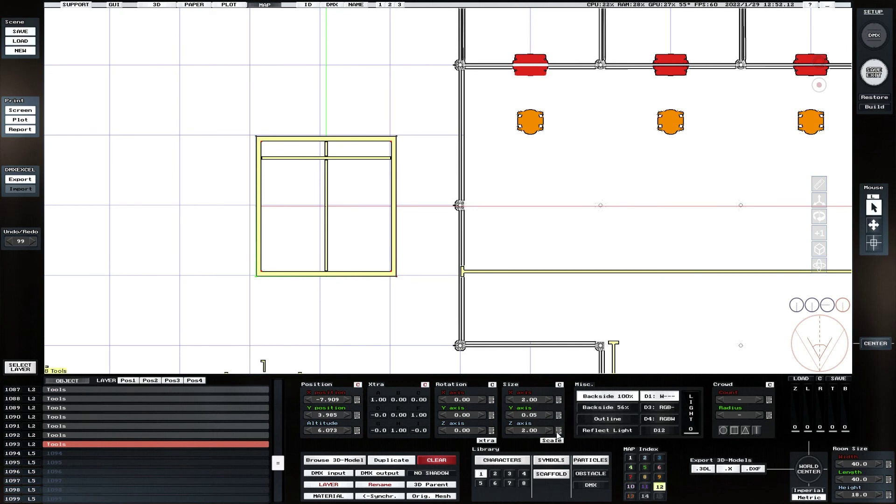
Step: Set the copied table's Z size to 4.5 and adjust its inner divider lines to the taller frame
left_click(557, 431)
type("4.5")
key("Return")
scroll(329, 414, "up", 2)
left_click(337, 160)
scroll(339, 414, "up", 10)
middle_click_drag(326, 220, 376, 213)
left_click(376, 213)
scroll(540, 398, "up", 20)
scroll(332, 415, "up", 2)
left_click(400, 106)
Step: Duplicate the toolbox's Qty label and place the copy in the second header cell of the table
middle_click_drag(789, 224, 362, 294)
left_click(358, 329)
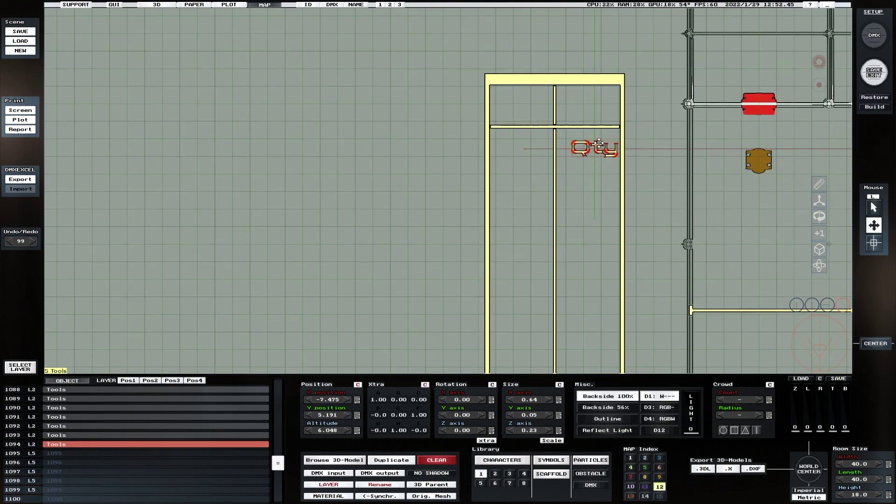
left_click_drag(599, 143, 592, 99)
Step: Divide the table into three item rows and assign map index 6 to its frame, dividers and Qty label
middle_click_drag(569, 136, 450, 72)
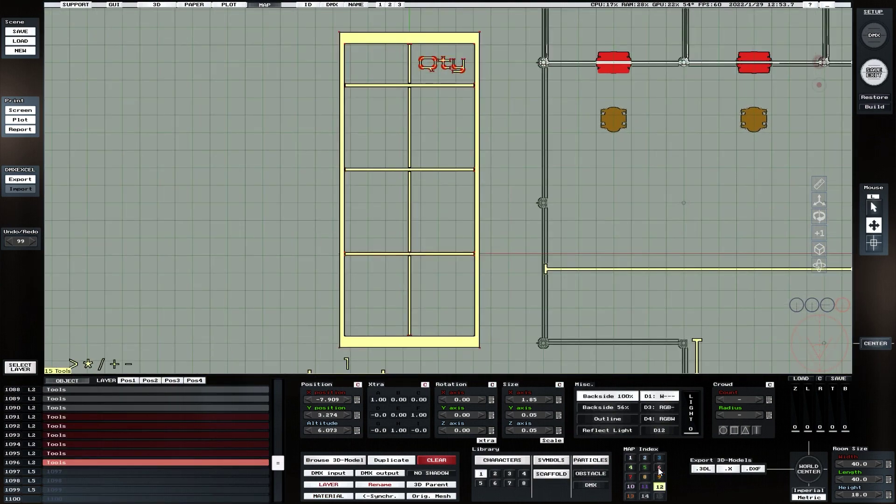
left_click(659, 468)
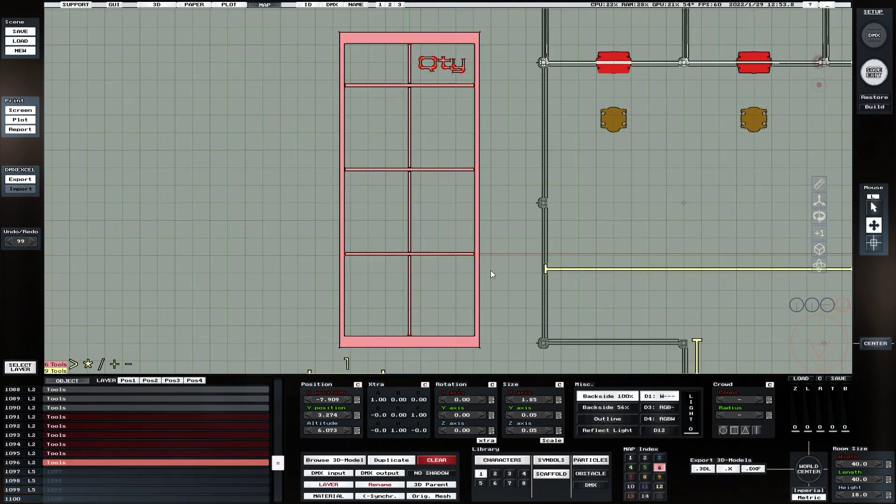
left_click(490, 275)
Step: Duplicate a Martin Ultra Perfomance fixture in the DMX setup and place the copy in the table's first item row
mouse_move(821, 341)
left_mouse_down()
mouse_move(809, 330)
mouse_move(820, 346)
left_mouse_up()
left_click(874, 36)
left_click(388, 125)
left_click(431, 457)
scroll(609, 416, "up", 2)
scroll(609, 416, "down", 2)
scroll(605, 402, "up", 5)
scroll(605, 403, "up", 1)
left_click_drag(388, 125, 204, 175)
Step: Place copies of the SGM Q-8, with map index 2, and the Clay Paky Xtylos in the table's second and third item rows
scroll(144, 447, "up", 6)
left_click(145, 393)
left_click(423, 454)
left_click_drag(499, 126, 203, 248)
left_click(766, 457)
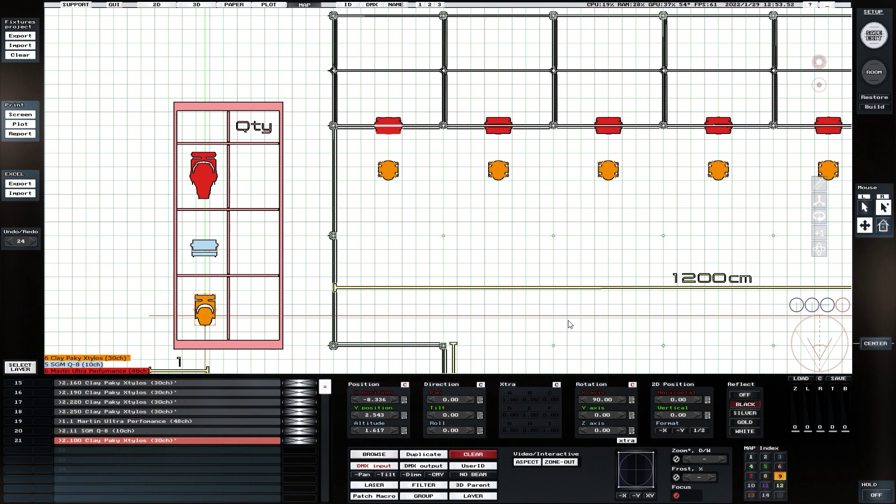
Step: Return to the room setup, duplicate the toolbox numeral 6 into the Xtylos row's Qty cell and assign map index 9
left_click(868, 79)
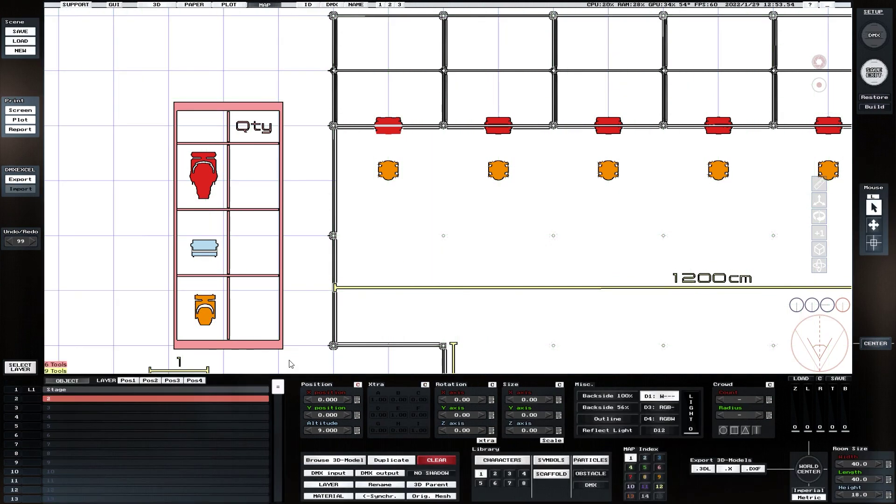
middle_click_drag(268, 340, 270, 338)
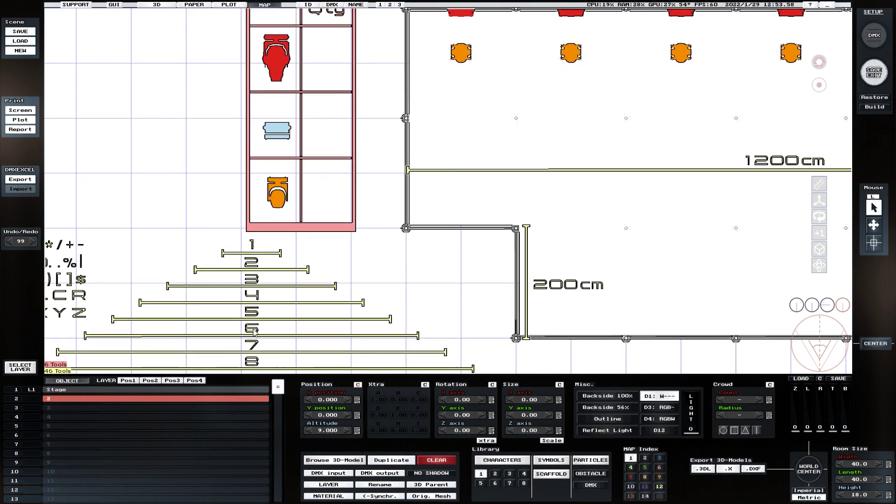
left_click(255, 333)
left_click(391, 460)
left_click(873, 226)
left_click_drag(253, 332, 324, 192)
left_click(543, 430)
left_click(660, 477)
Step: Duplicate the 6 into the SGM and Martin rows' Qty cells, coloured light blue and red like their fixtures
left_click(391, 461)
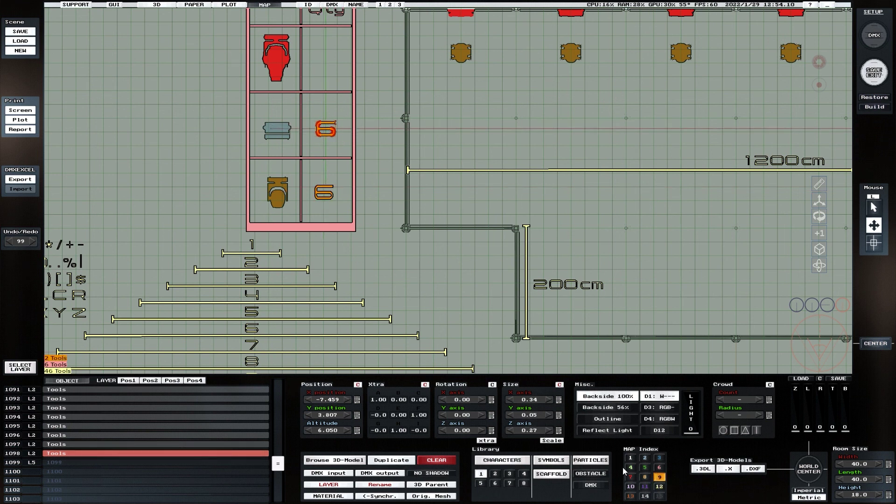
left_click(408, 461)
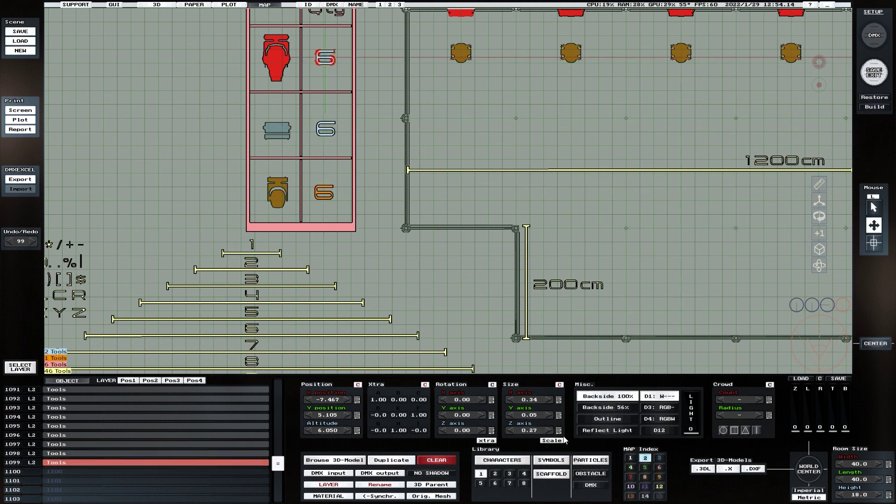
left_click(399, 333)
Step: Duplicate the toolbox's Legend label and place the copy above the fixture quantity table
left_click_drag(820, 340, 827, 352)
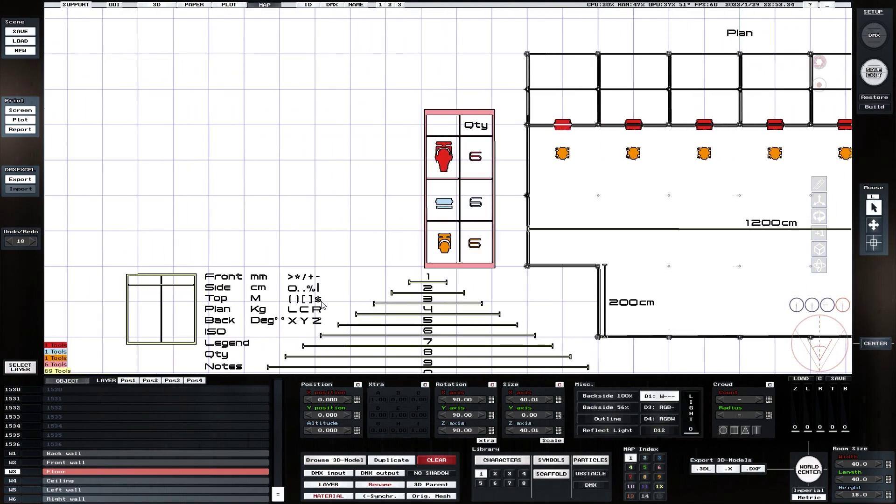
left_click(255, 345)
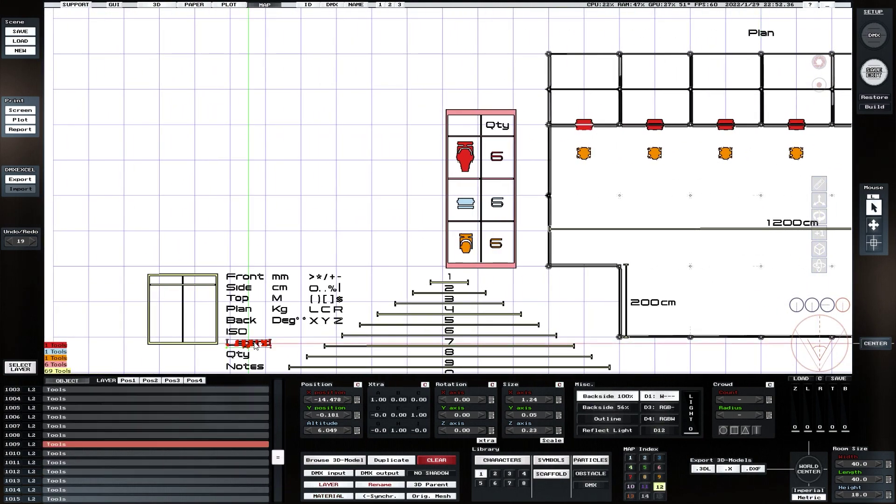
left_click(395, 462)
left_click(874, 225)
left_click_drag(249, 344, 484, 99)
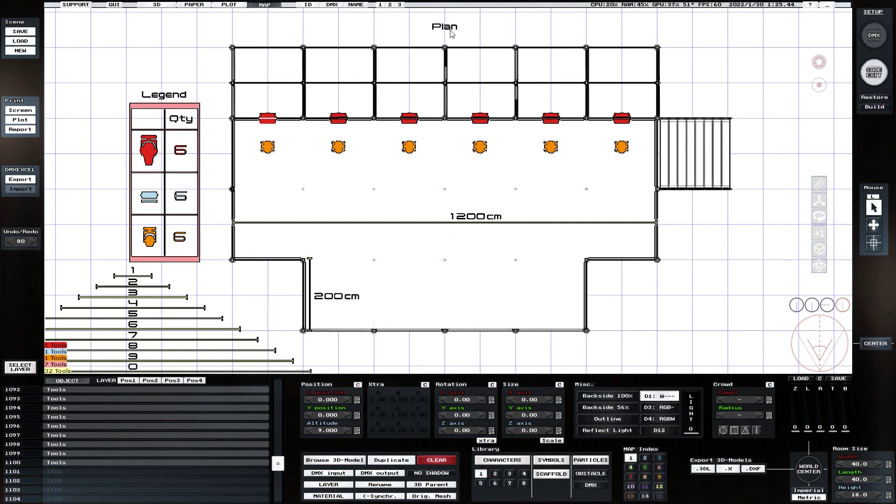
Step: Assign the Plan label, plan dimensions and legend objects to layer 5 and name the layer Plan Spec
left_click(450, 29)
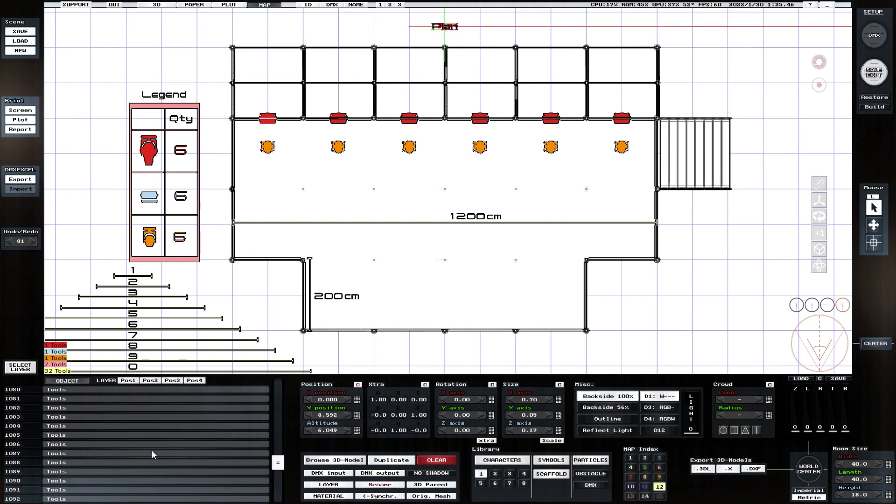
scroll(153, 454, "down", 4)
left_click(166, 453, "shift")
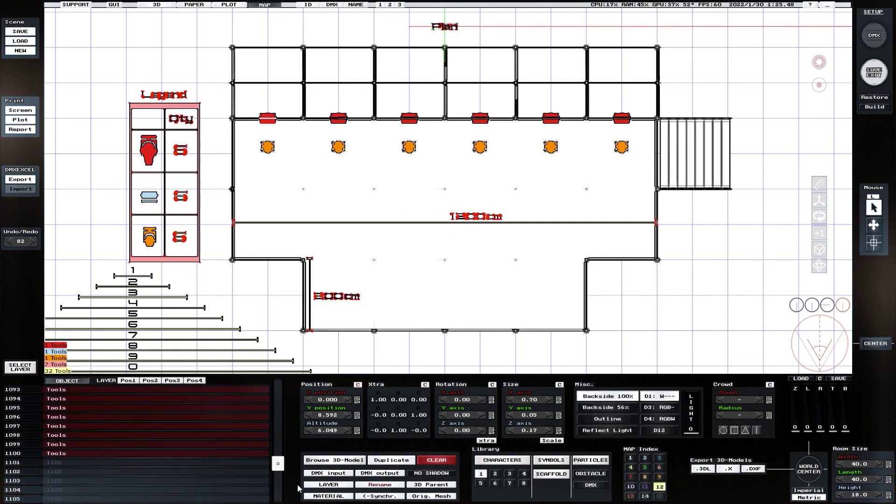
left_click(328, 485)
left_click(472, 494)
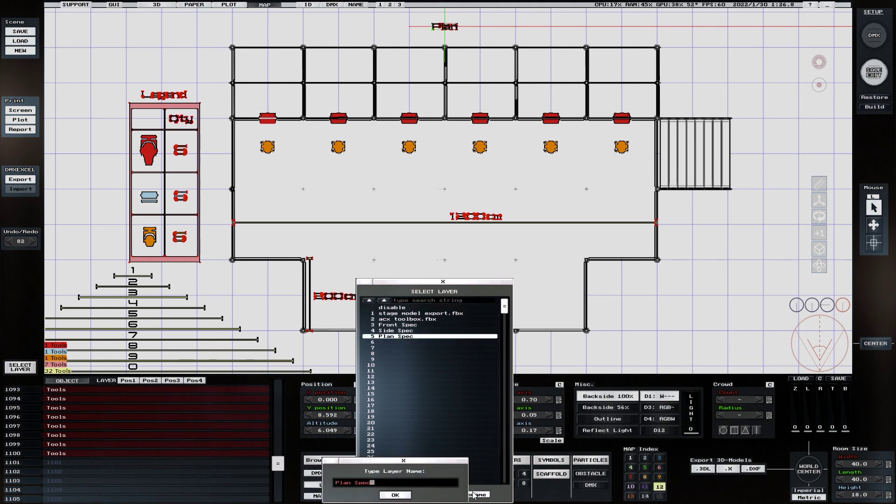
left_click(396, 495)
left_click(368, 493)
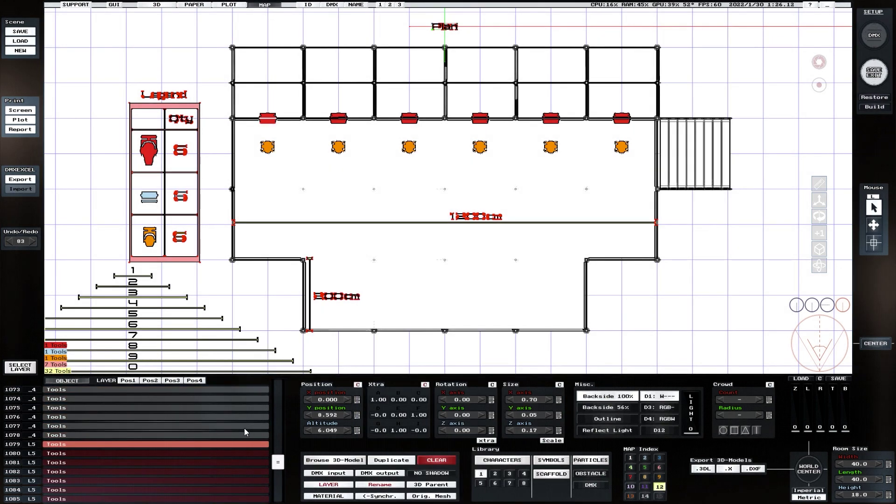
Step: Hide layer 2, acx toolbox.fbx, so only the stage and its plan annotations are shown
left_click(21, 367)
left_click(75, 284)
left_click(75, 290)
left_click(80, 469)
left_click(126, 258)
left_click(183, 284)
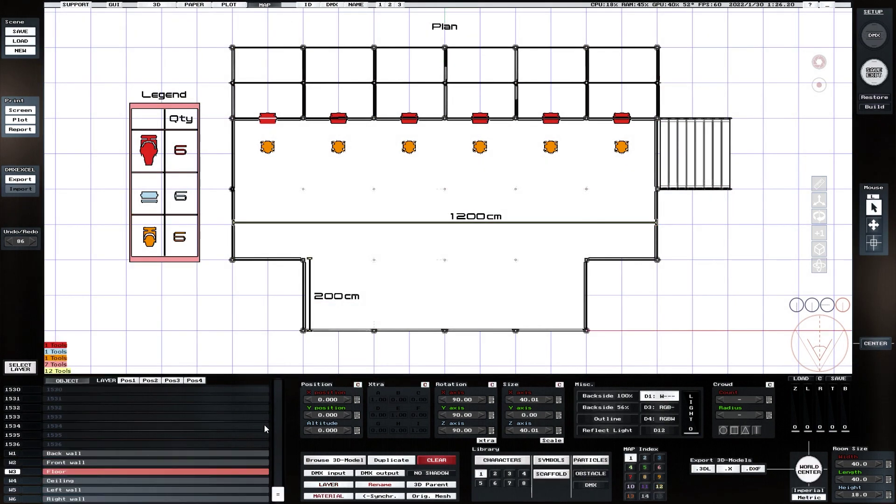
Step: Switch the plan to a perspective view and unhide the Front Spec and Side Spec layers
left_click(820, 63)
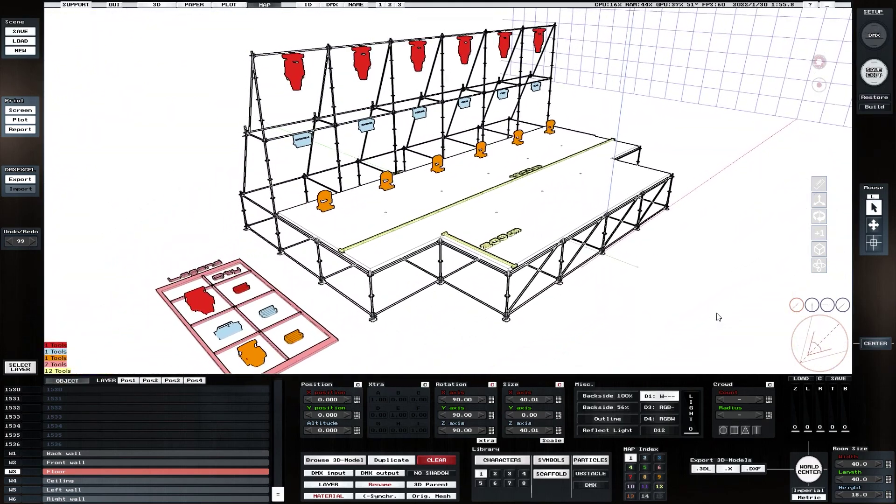
scroll(811, 343, "down", 2)
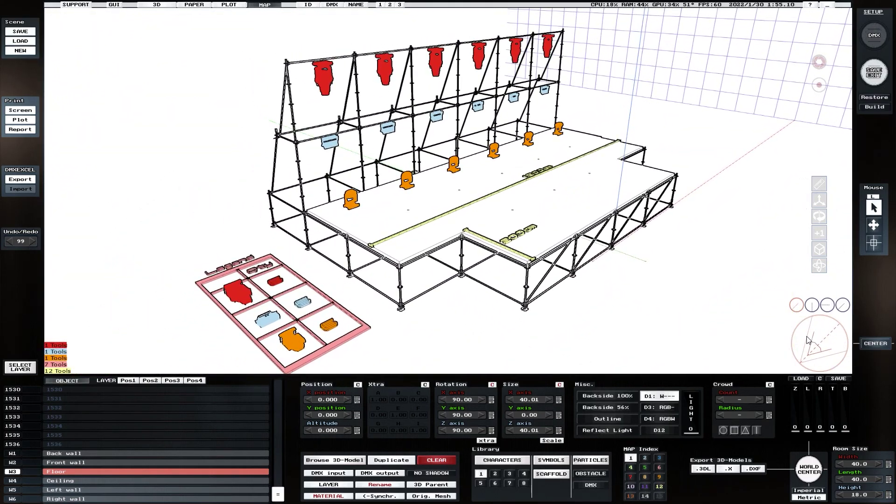
scroll(809, 340, "down", 1)
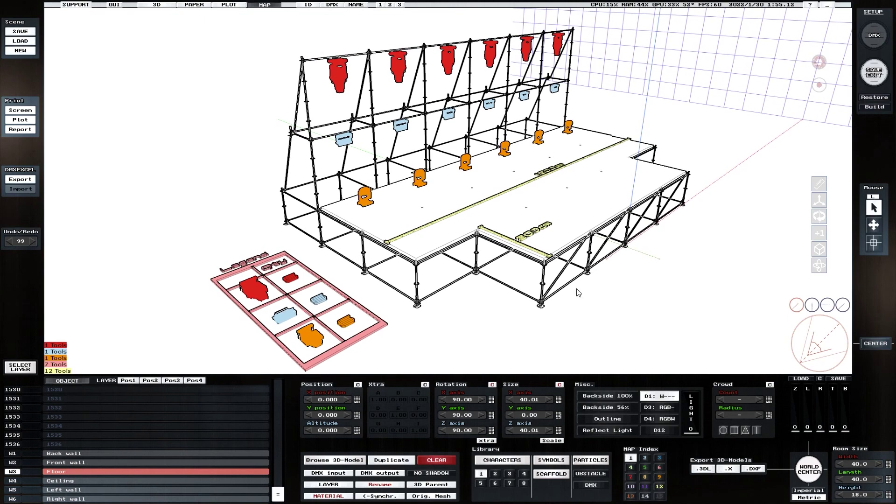
left_click(35, 368)
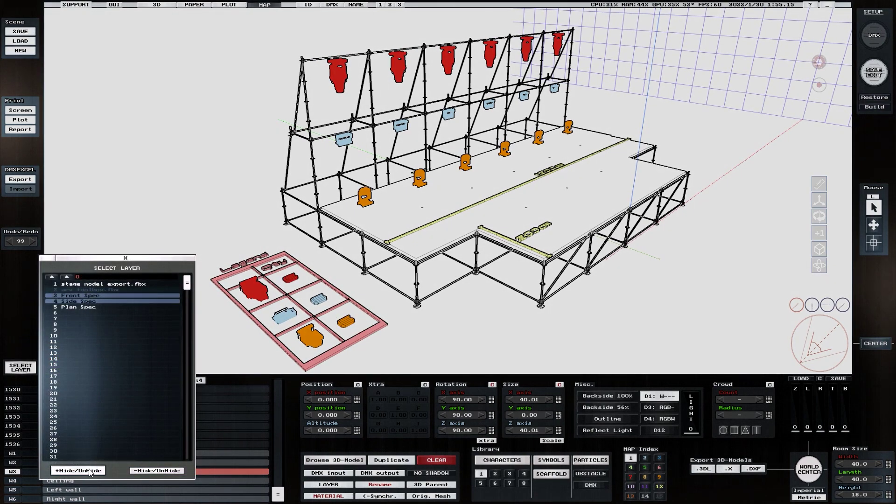
left_click(130, 260)
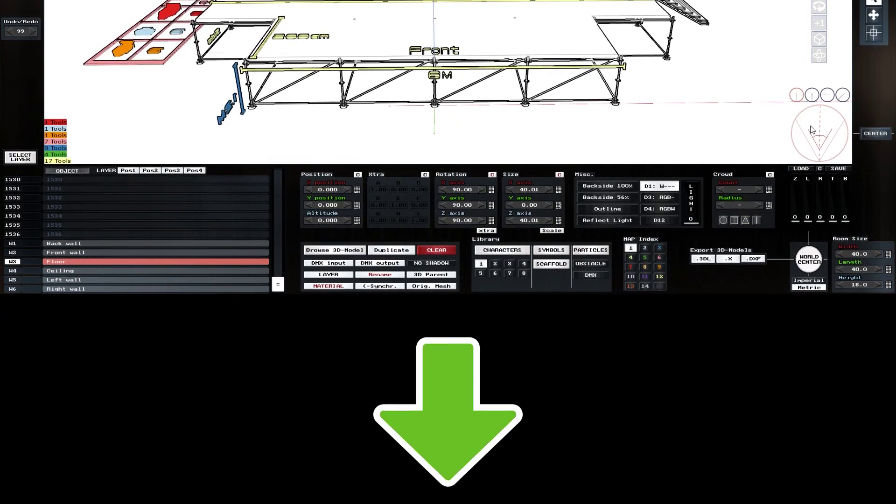
Step: Open the view settings that contain the view rotation options
right_click(812, 131)
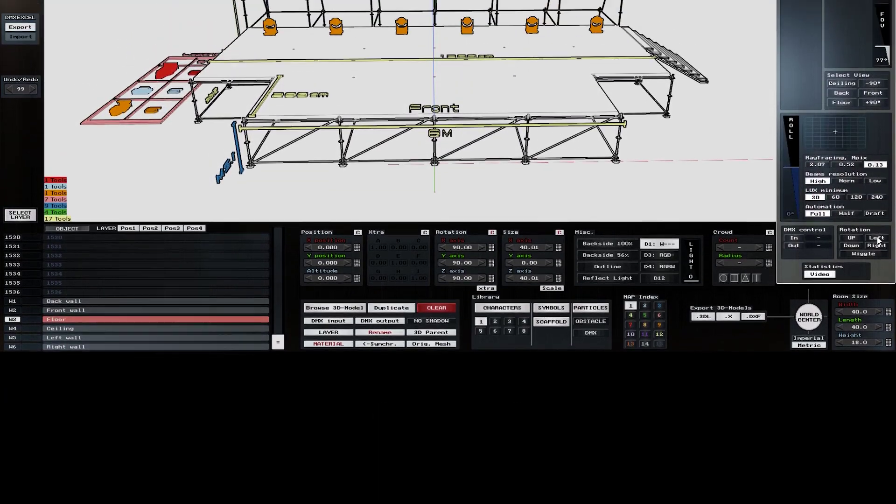